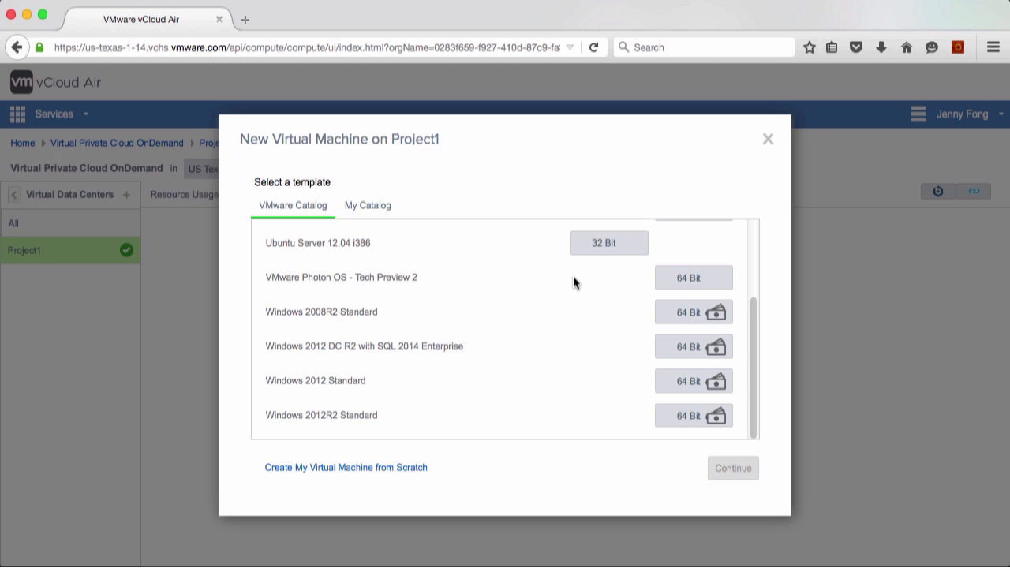
Look through the operating system templates in the VMware Catalog for Project1, then leave virtual machine creation
scroll(605, 274, "up", 3)
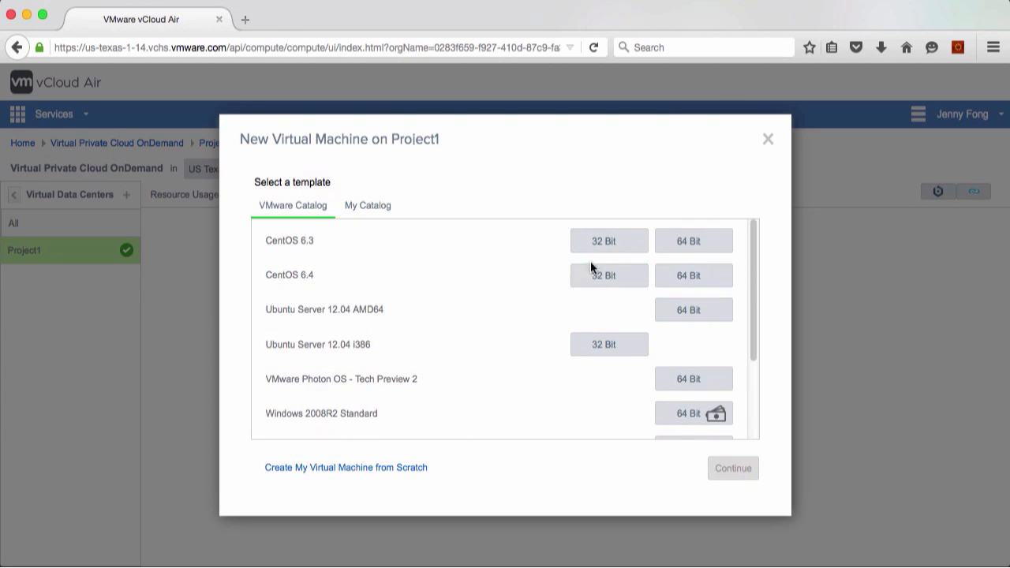
scroll(469, 332, "down", 3)
left_click_drag(378, 368, 466, 366)
left_click(466, 366)
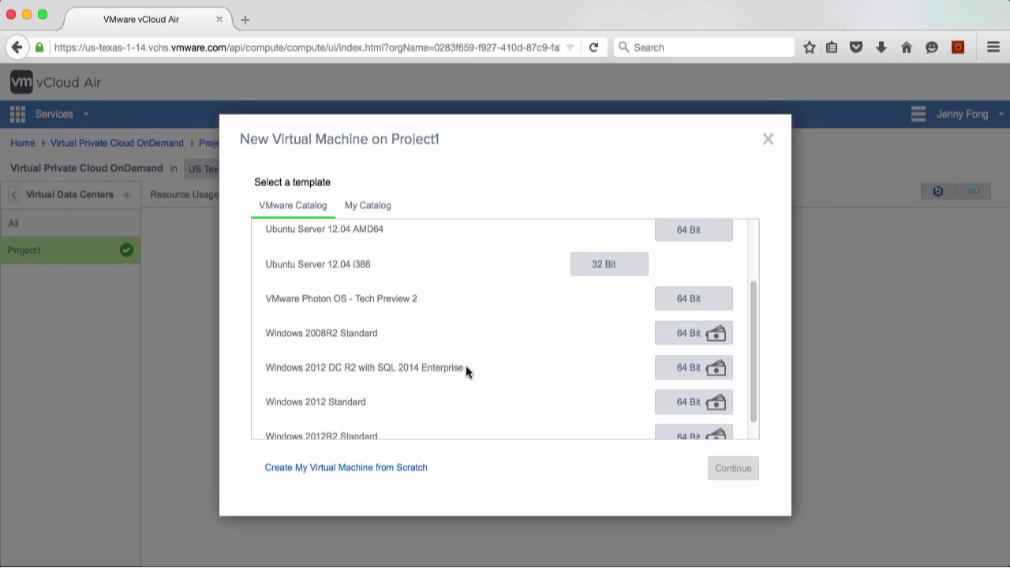
scroll(465, 366, "down", 1)
scroll(466, 365, "up", 5)
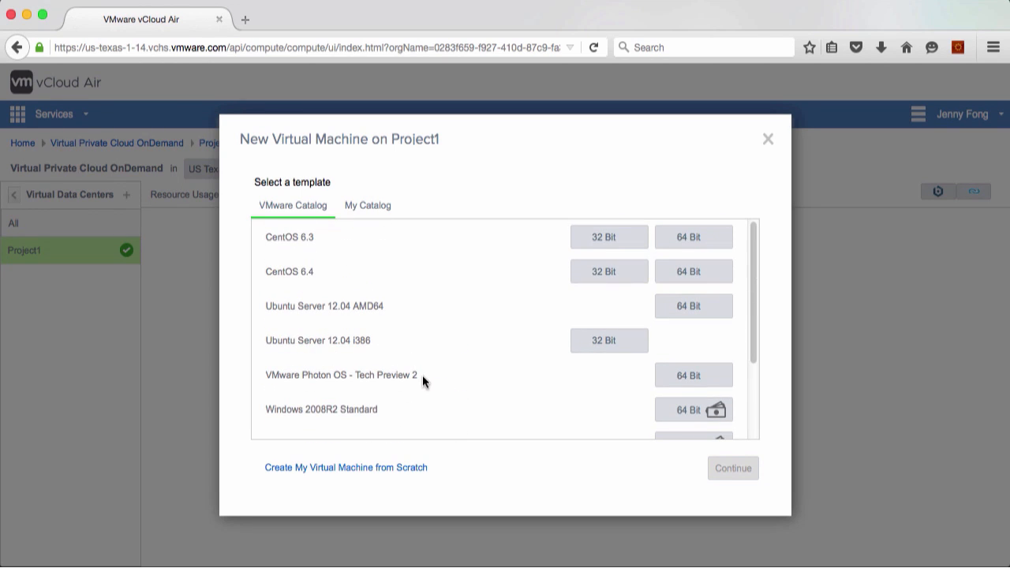
left_click(767, 140)
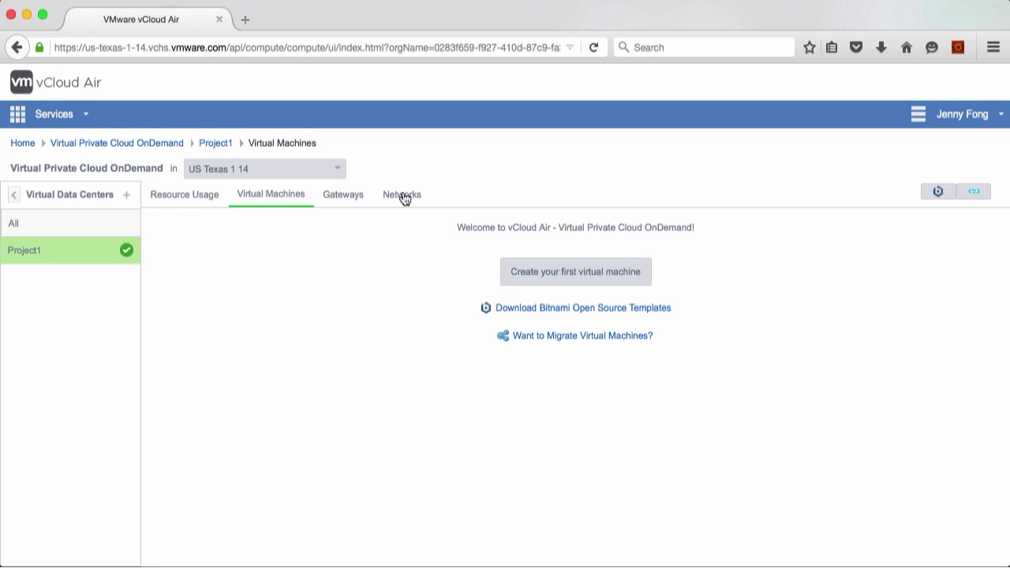
Add a public IP address to the gateway on Project1
left_click(350, 199)
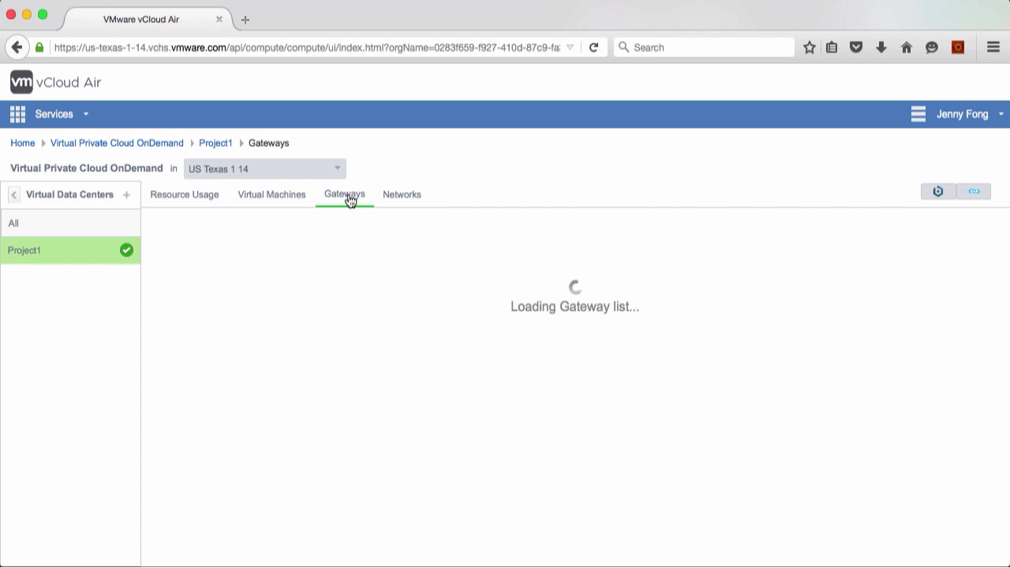
left_click(341, 305)
left_click(338, 315)
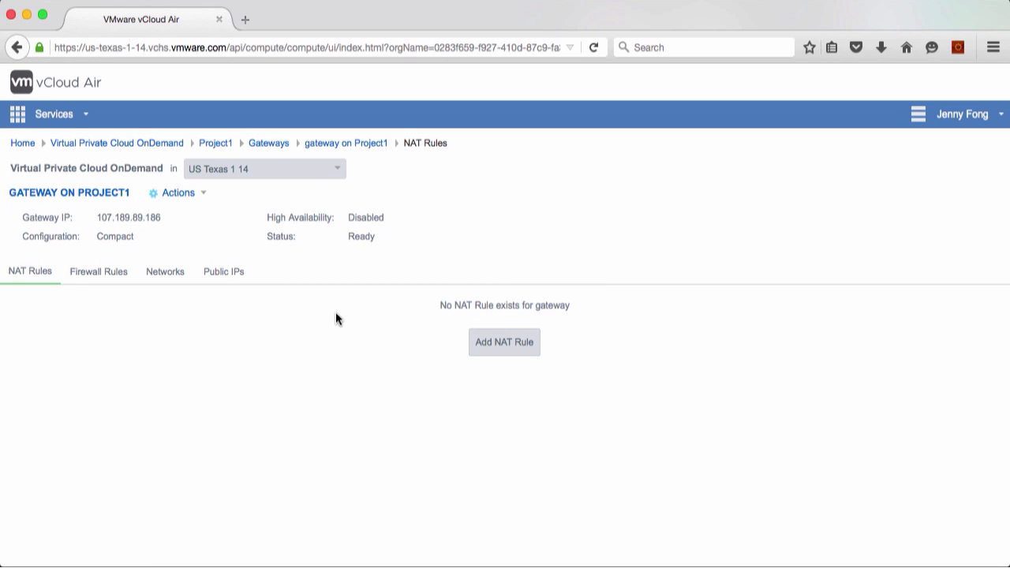
left_click(222, 273)
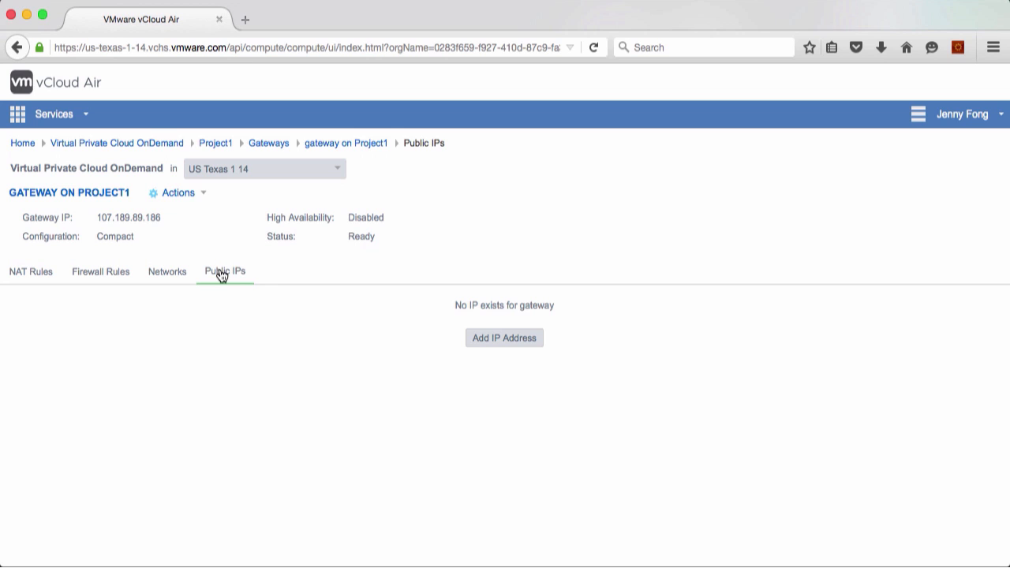
left_click(475, 337)
left_click(475, 359)
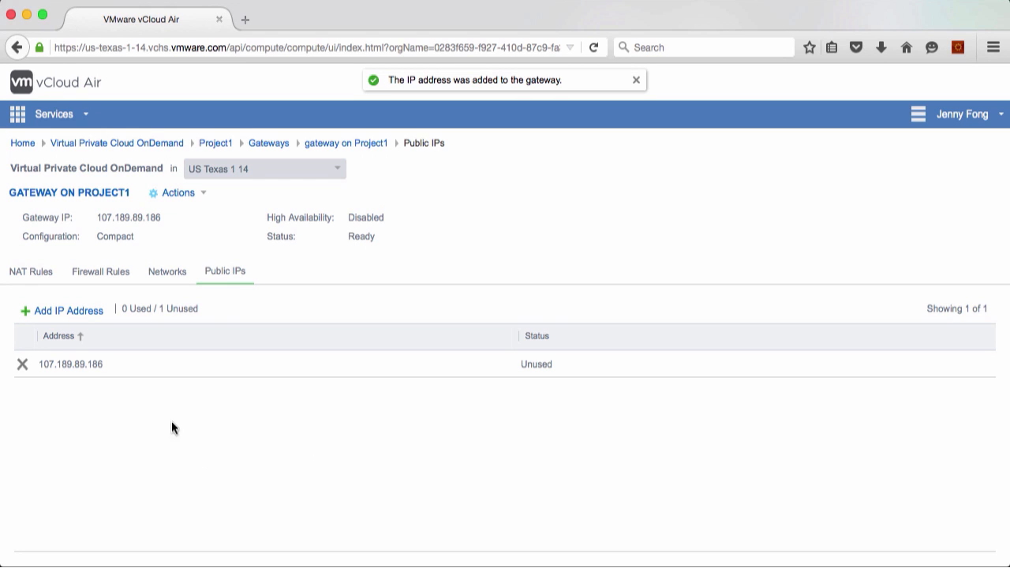
Check the gateway's networks and public IPs, and return to the Project1 virtual machines
left_click(164, 276)
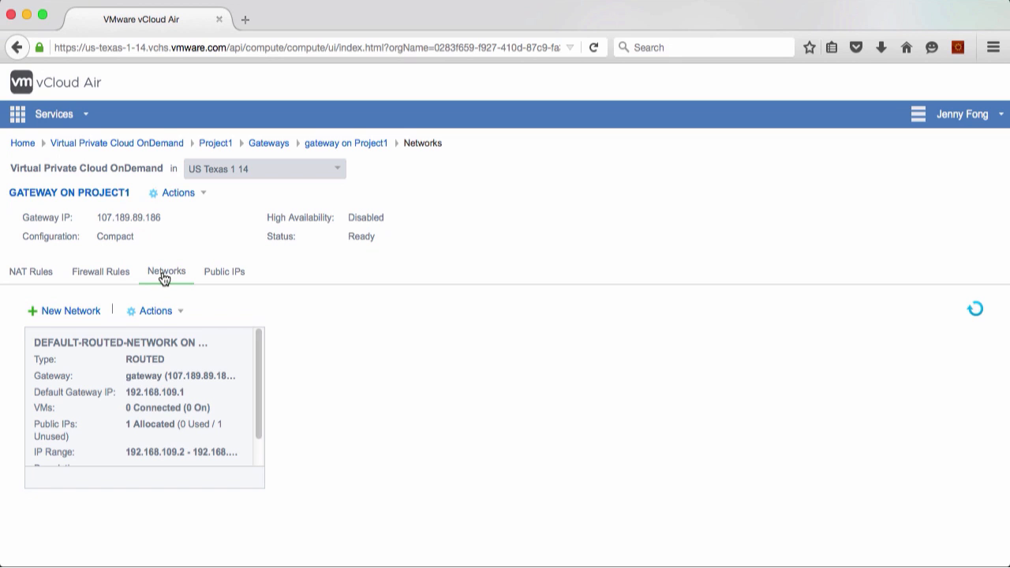
left_click(220, 272)
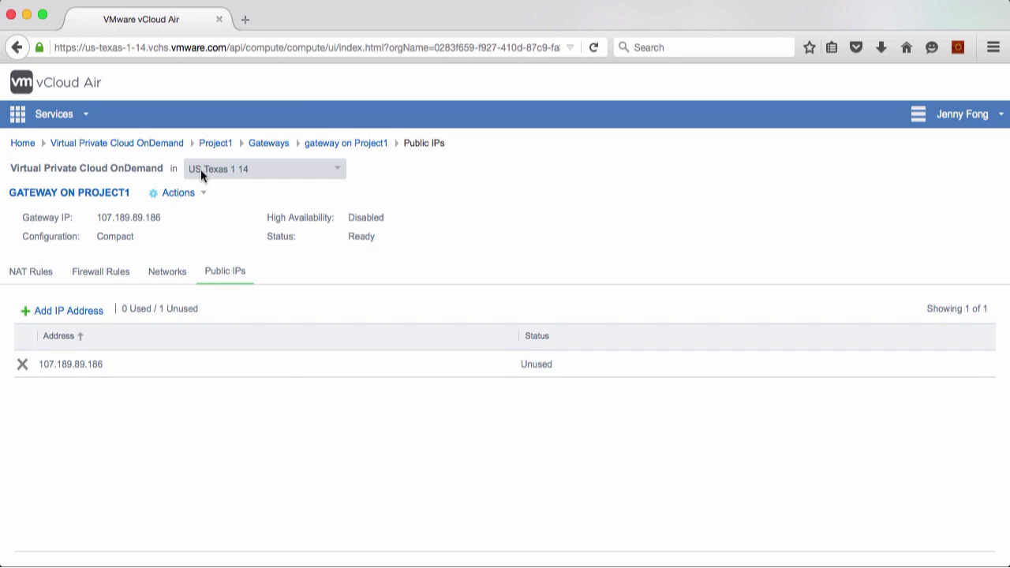
left_click(216, 142)
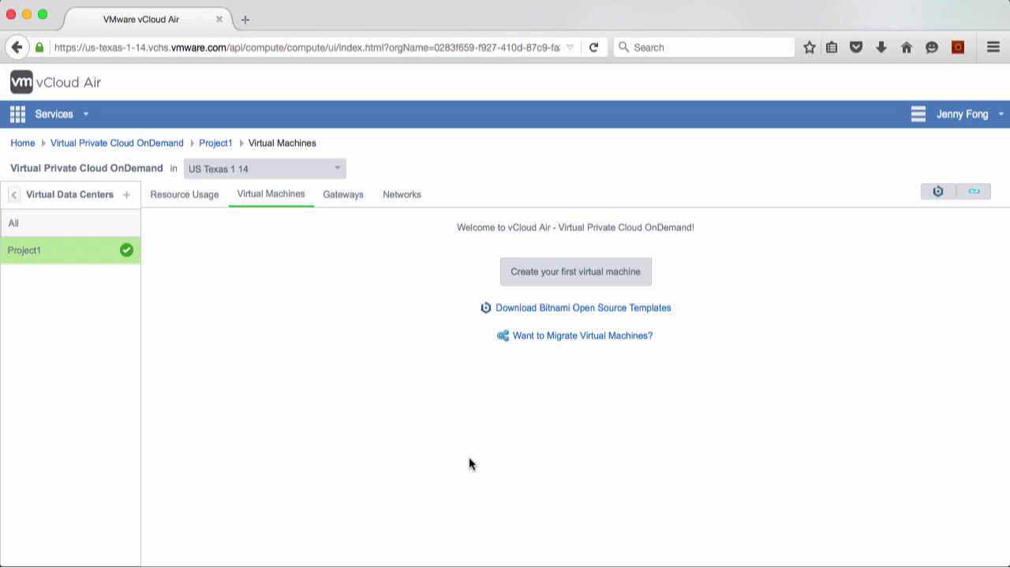
Open the Bitnami open source templates and start a new virtual machine from the WordPress image
left_click(535, 309)
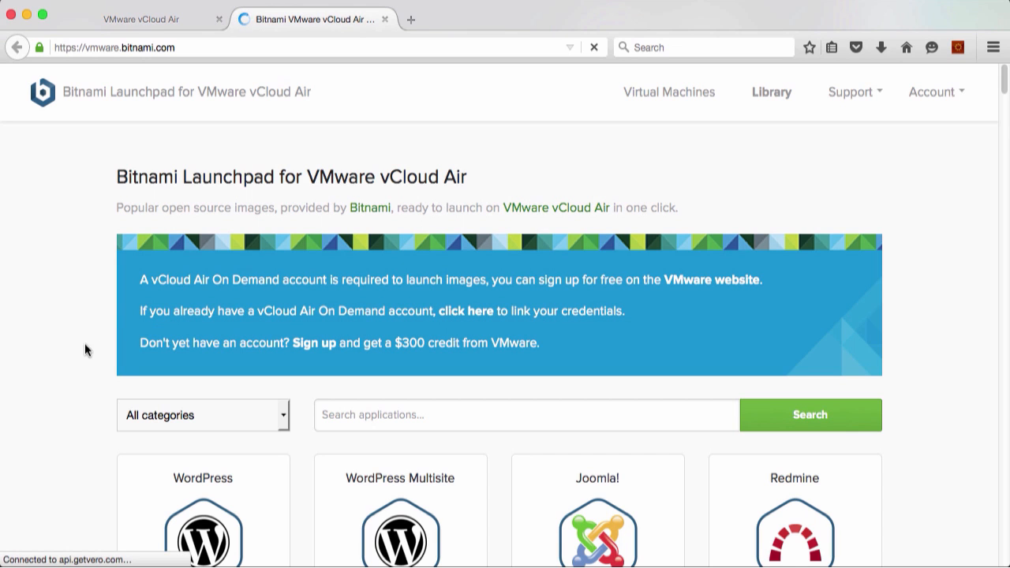
scroll(83, 344, "down", 3)
scroll(73, 365, "down", 1)
left_click(205, 382)
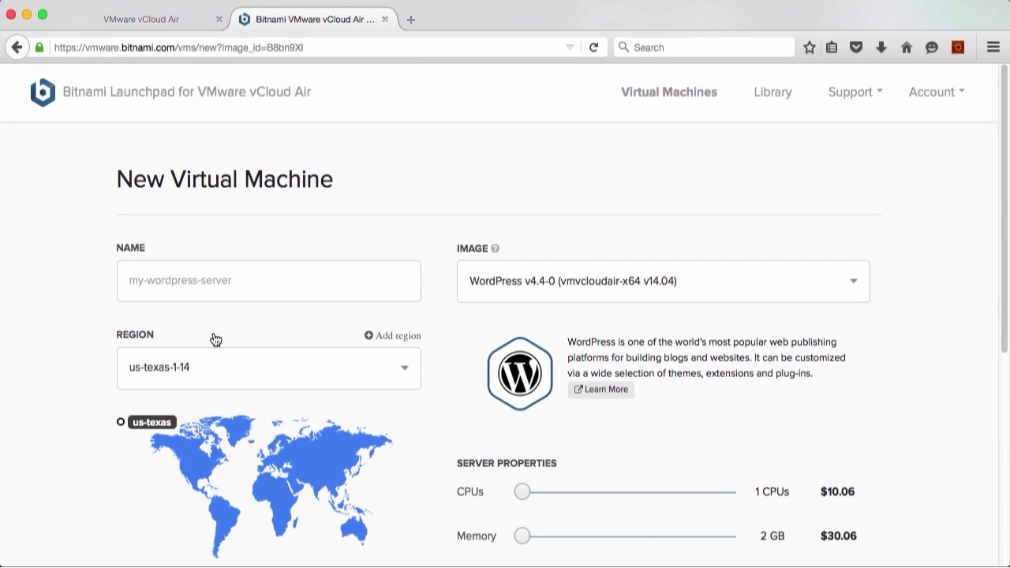
Choose us-texas-1-14 as the region and Project1 as the virtual data center for the WordPress machine
left_click(229, 381)
left_click(169, 430)
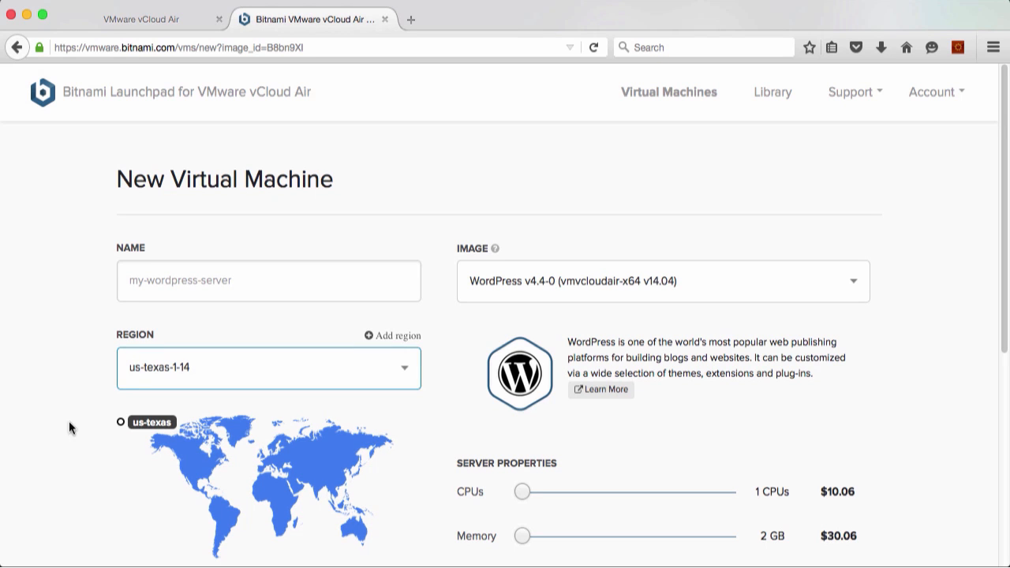
scroll(51, 357, "down", 5)
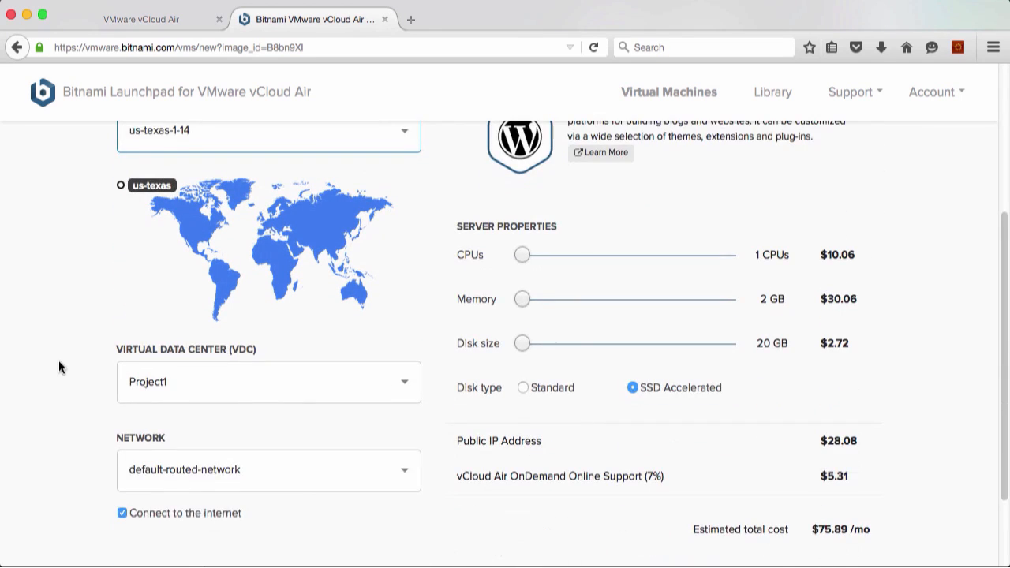
left_click(226, 368)
left_click(225, 394)
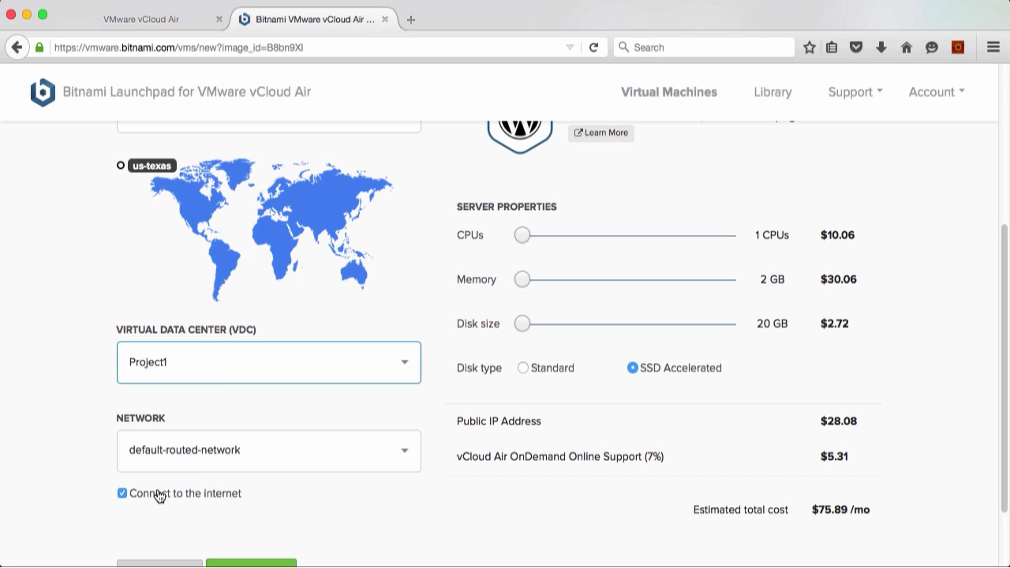
Set the disk type to Standard and the memory to 8 GB, and create the virtual machine
scroll(281, 477, "down", 2)
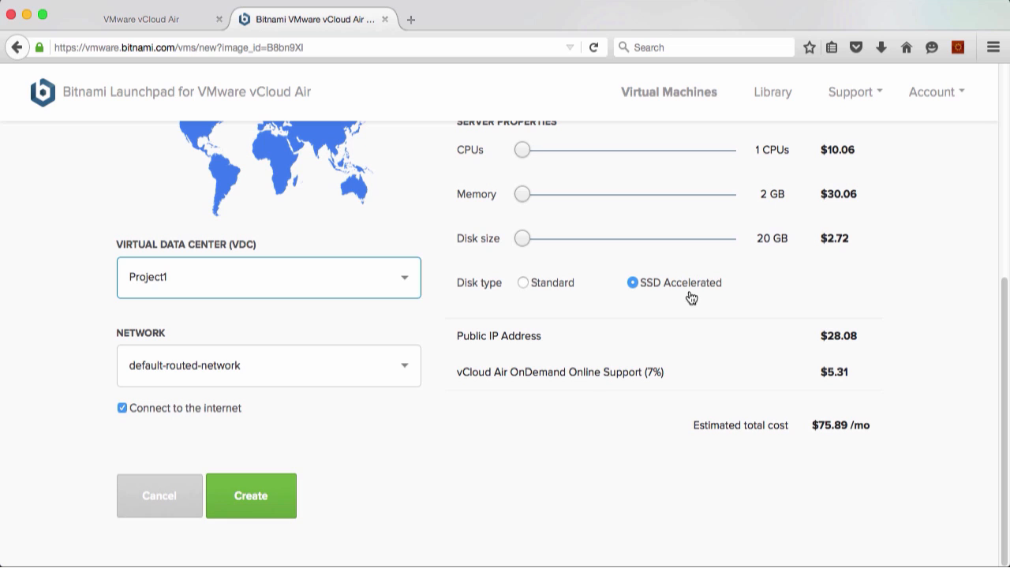
left_click(524, 283)
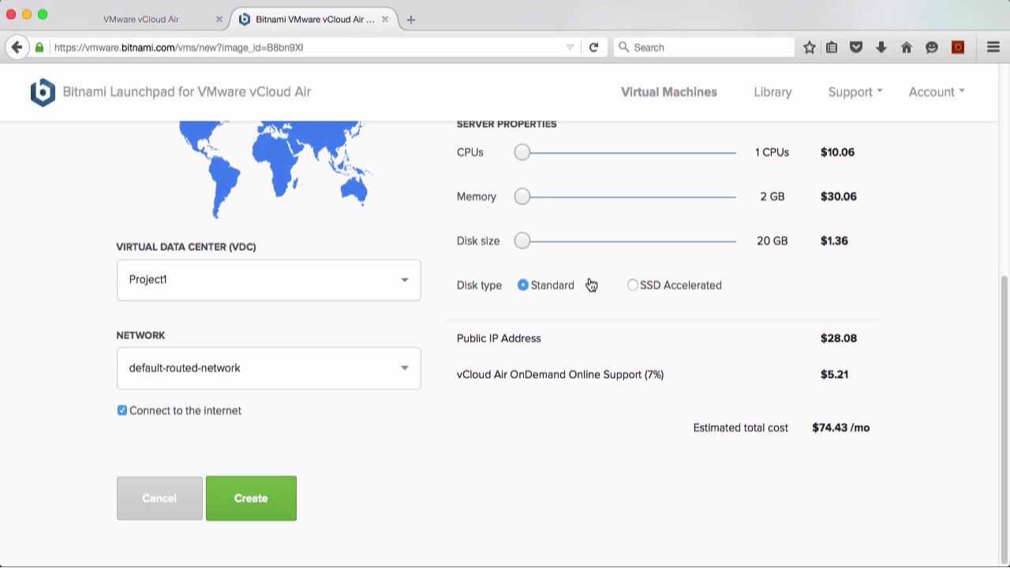
scroll(591, 283, "up", 2)
left_click_drag(535, 257, 532, 253)
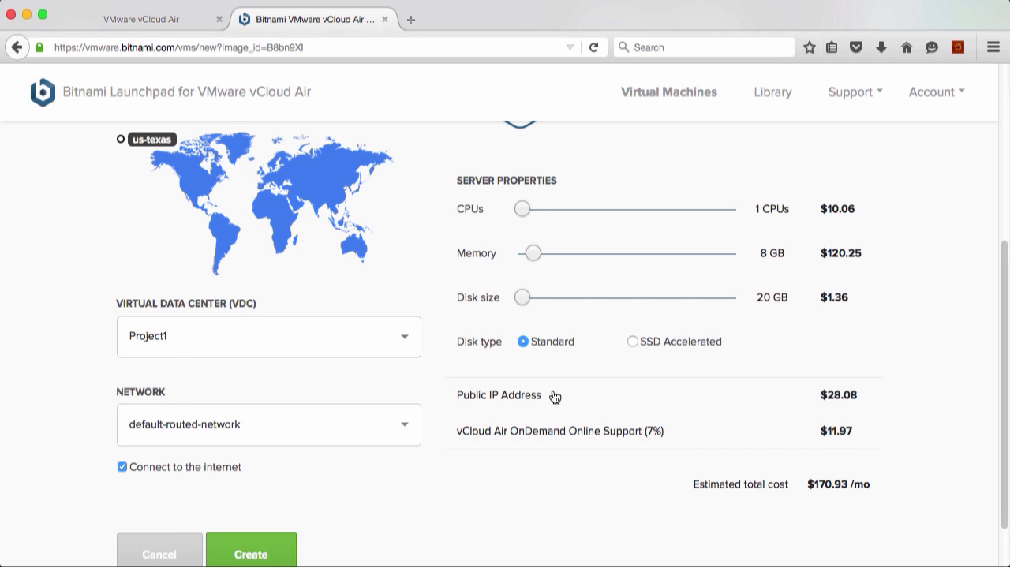
scroll(283, 498, "down", 2)
left_click(263, 492)
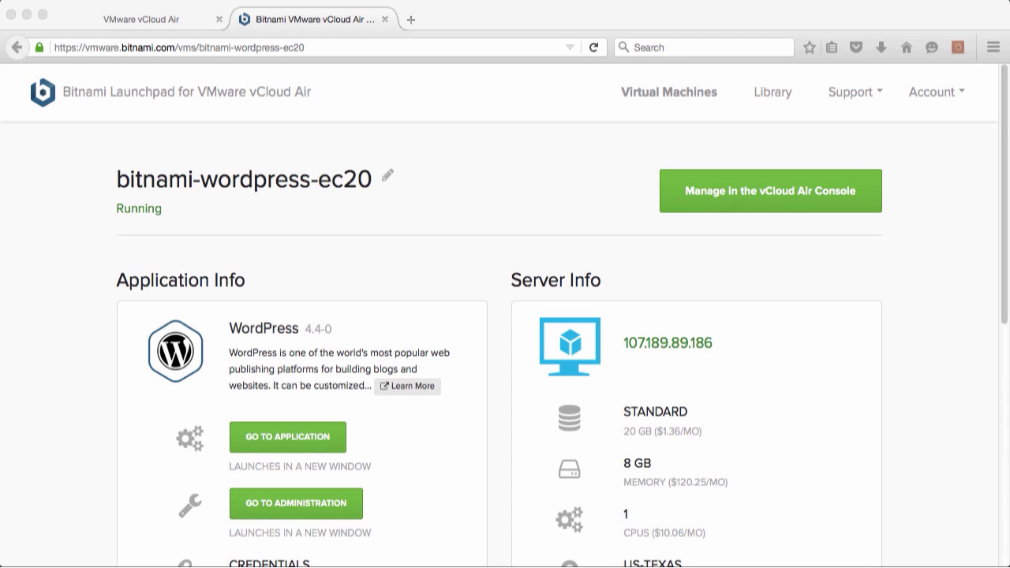
Review the WordPress machine's server details and credentials sections, and open the application to look over its blog page
scroll(760, 378, "down", 5)
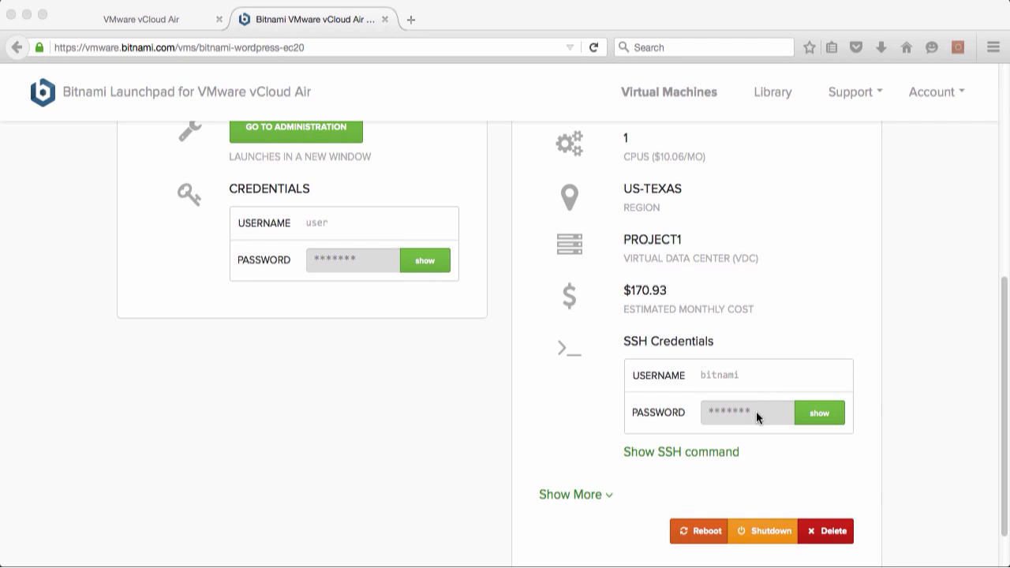
scroll(736, 445, "up", 5)
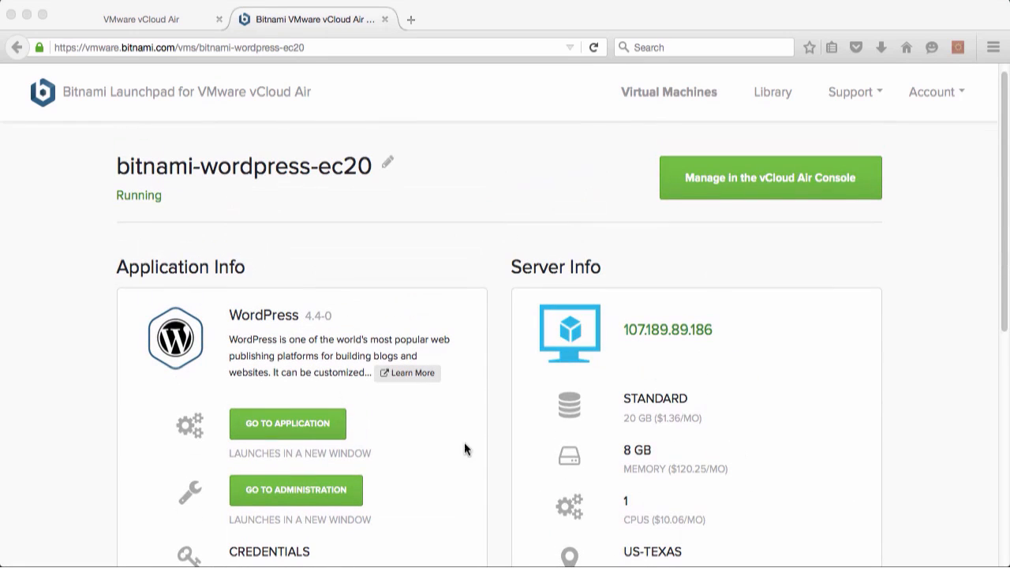
left_click(289, 426)
left_click(288, 426)
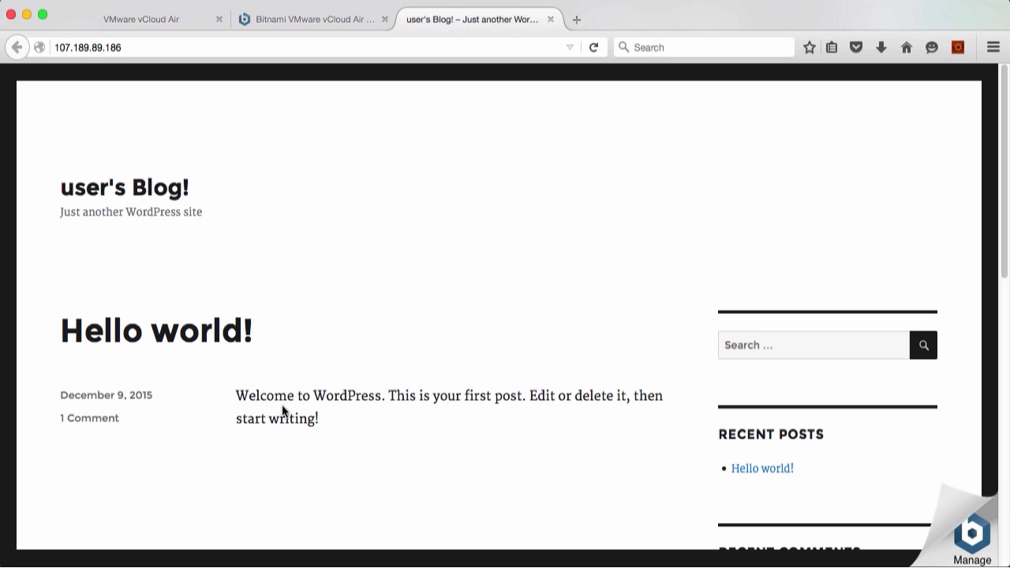
scroll(354, 403, "down", 2)
scroll(354, 404, "down", 5)
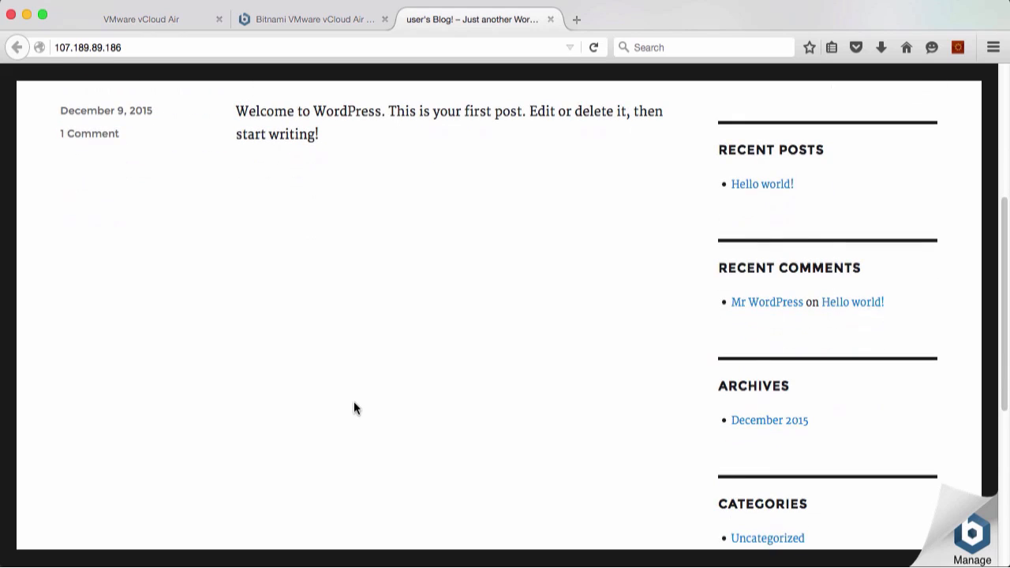
scroll(353, 404, "down", 7)
scroll(354, 404, "up", 11)
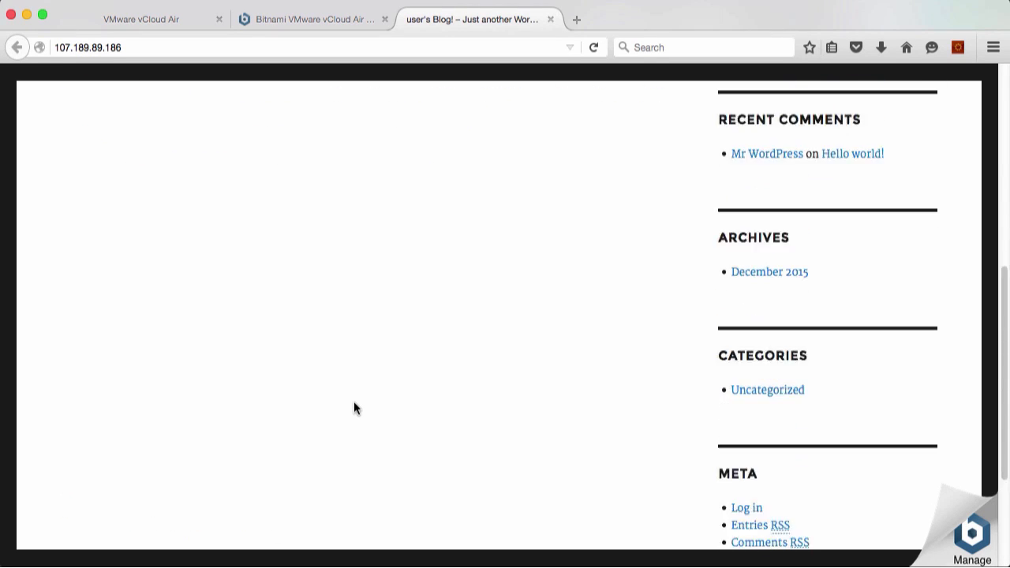
Open the WordPress administration login page, and reveal and copy the application password from the machine's credentials in Bitnami Launchpad
left_click(305, 20)
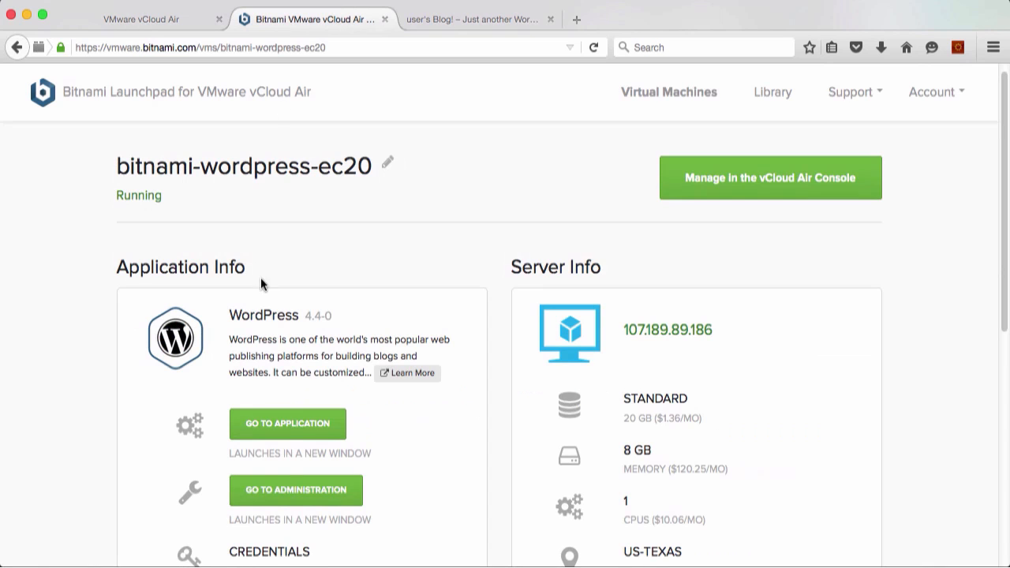
left_click(289, 504)
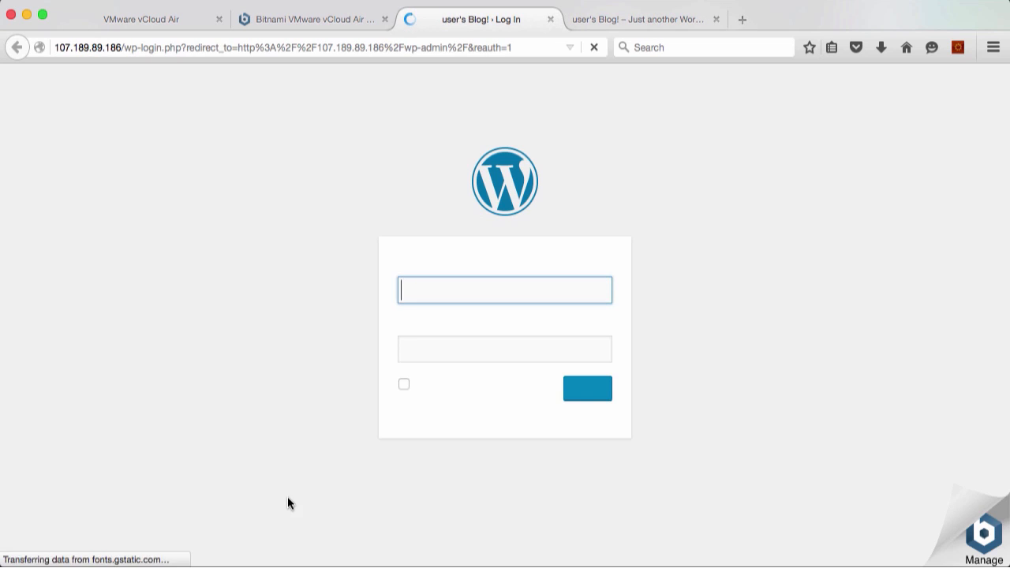
left_click(311, 24)
scroll(322, 442, "down", 3)
left_click(424, 480)
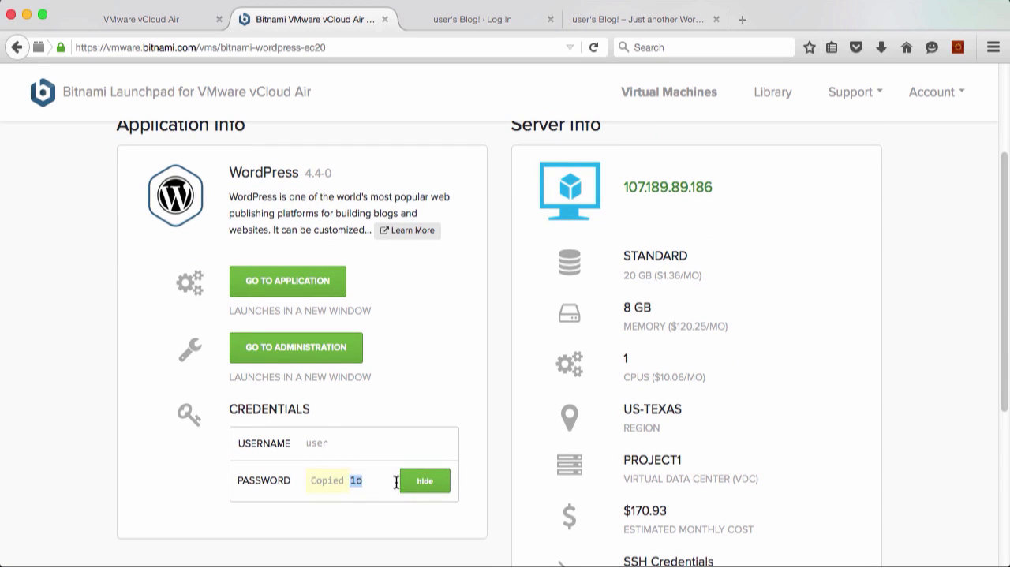
Log in to WordPress administration as "user" with the copied account password, and dismiss the browser's offer to remember the login
left_click(636, 19)
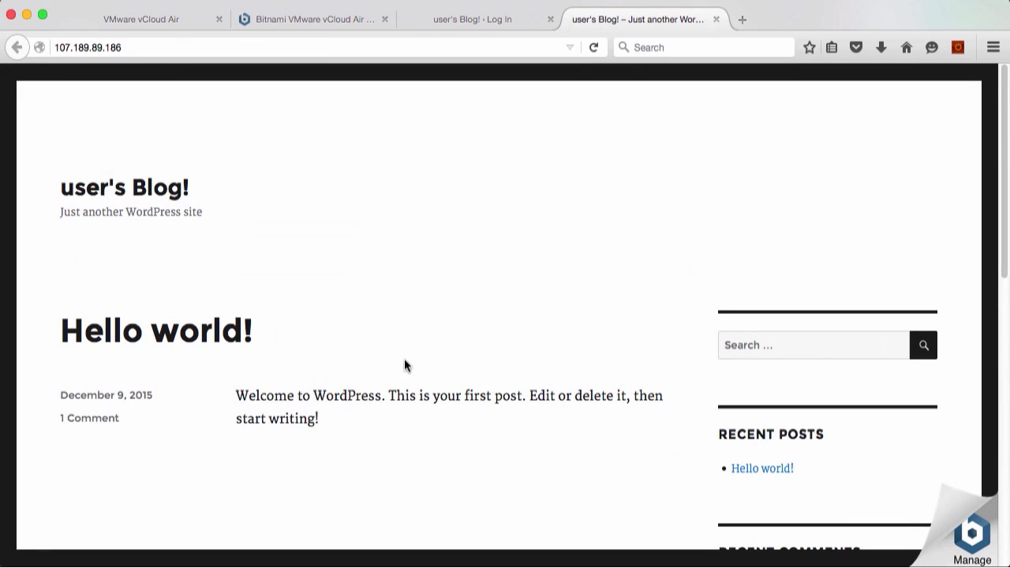
left_click(444, 23)
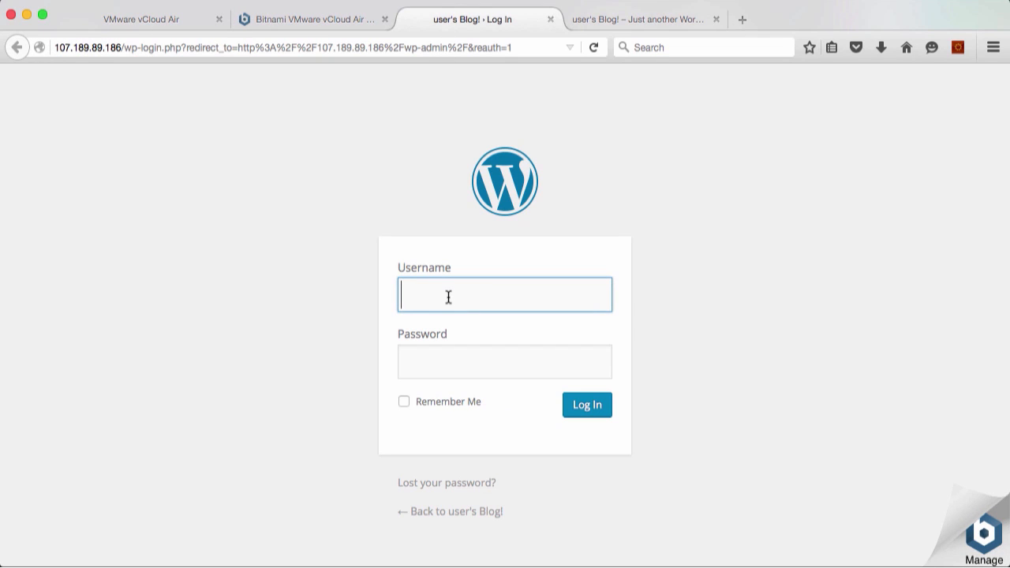
type("user")
key("Tab")
key("super+v")
left_click(592, 410)
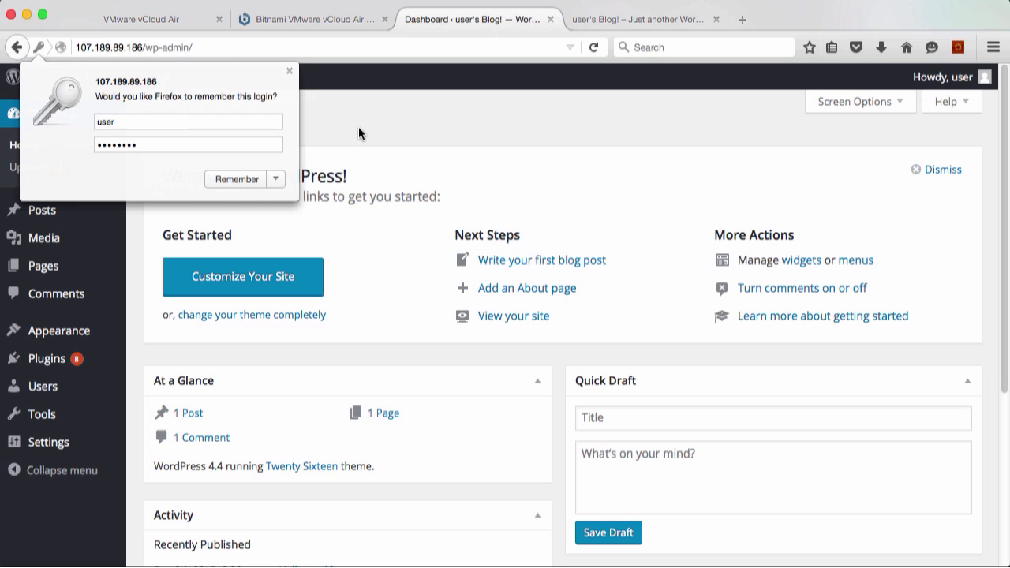
left_click(289, 72)
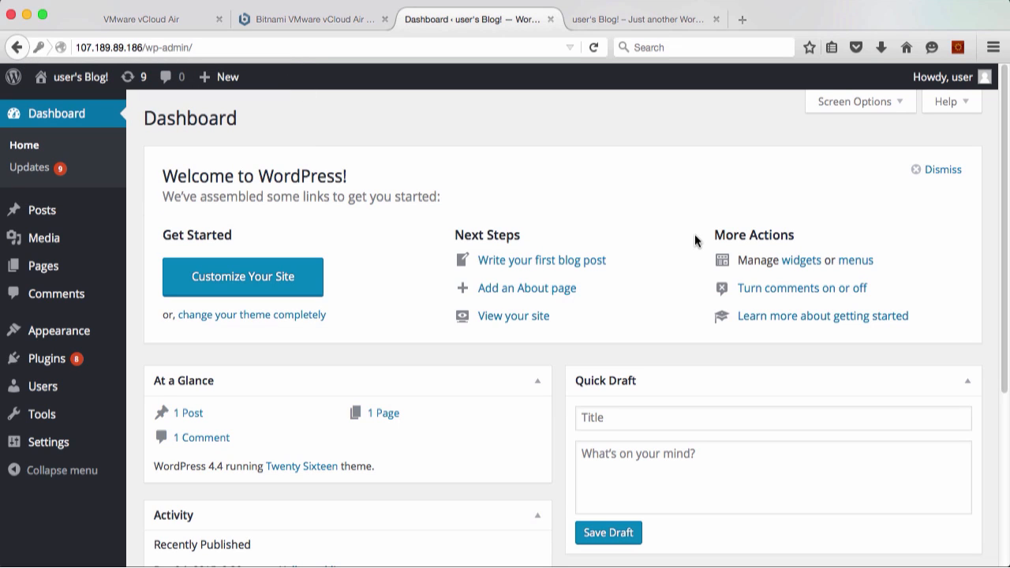
Open the logged-in user's WordPress profile and look through its personal options, name fields and account management section
mouse_move(983, 79)
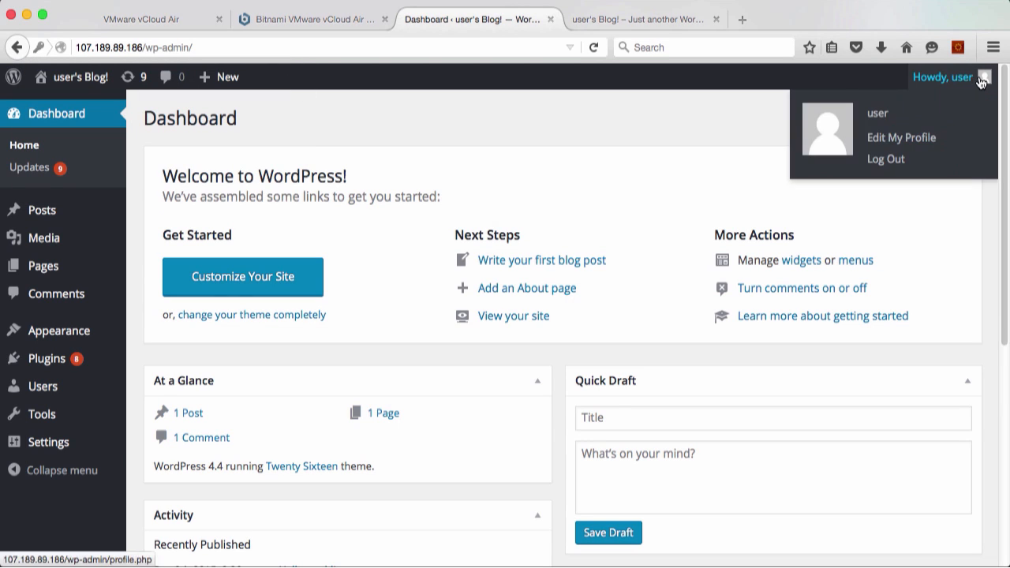
left_click(908, 139)
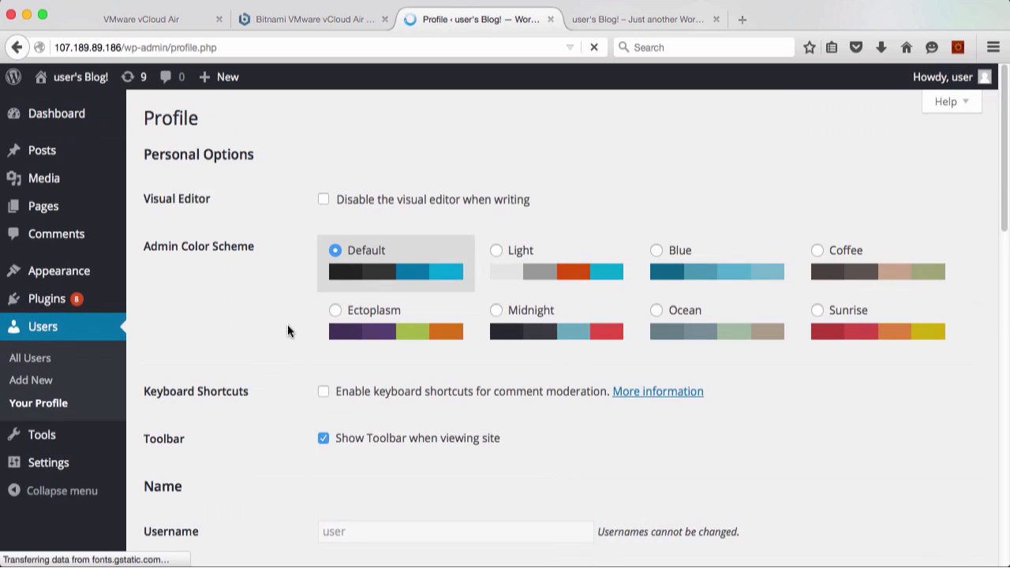
scroll(203, 379, "down", 8)
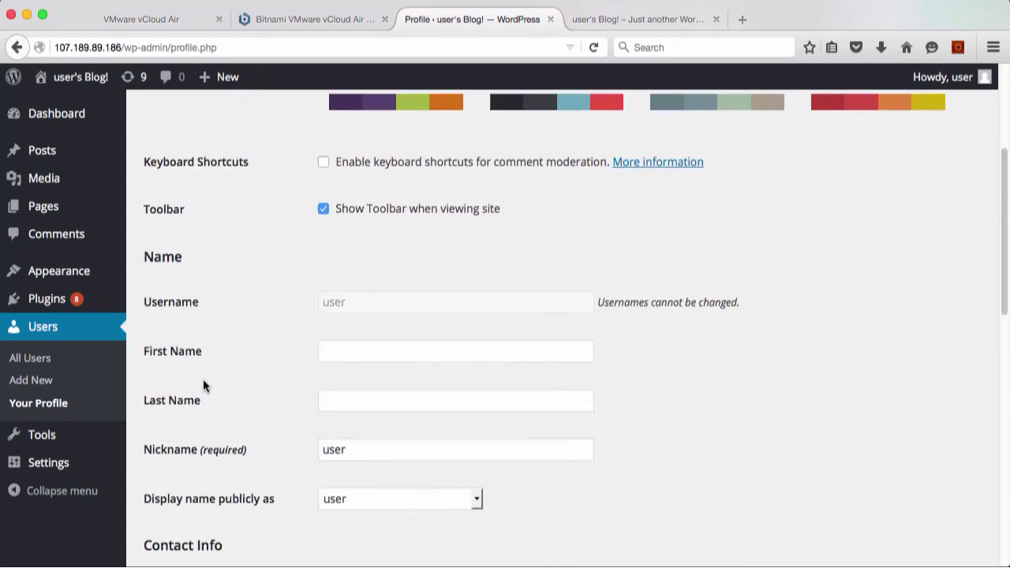
scroll(203, 387, "down", 3)
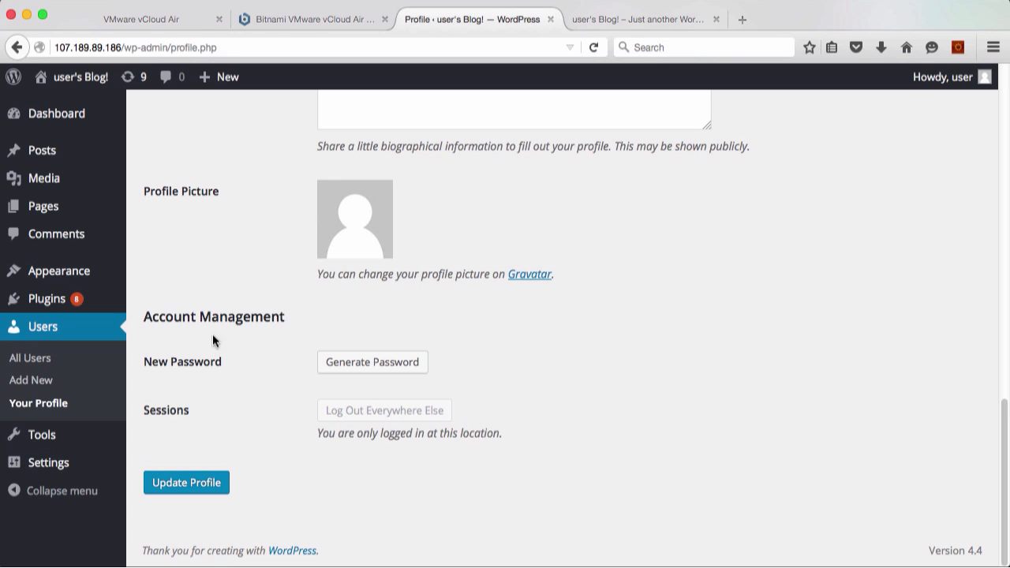
Switch to vCloud Air and review the NAT rules and firewall rules of the gateway on Project1
left_click(157, 22)
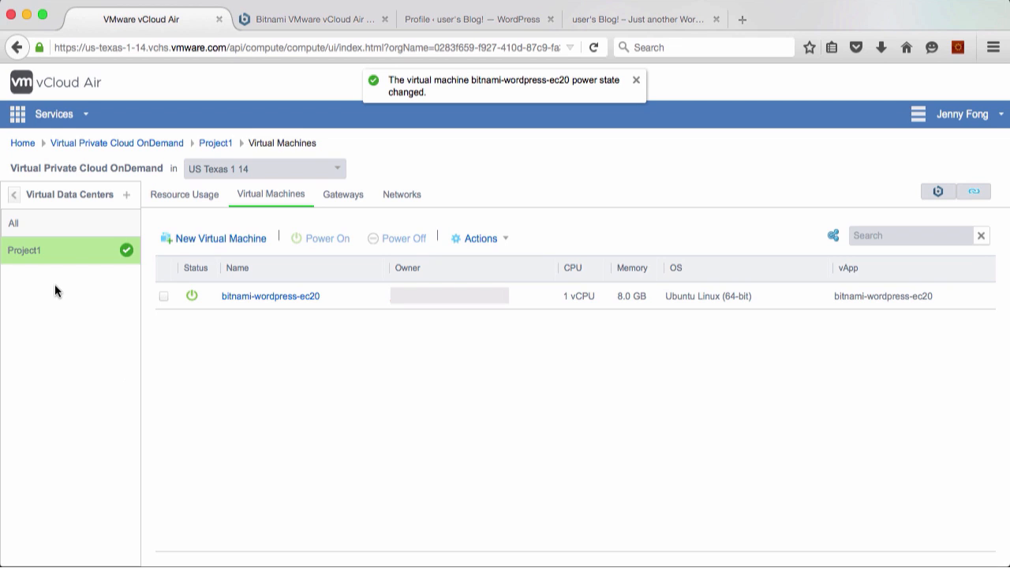
left_click(345, 197)
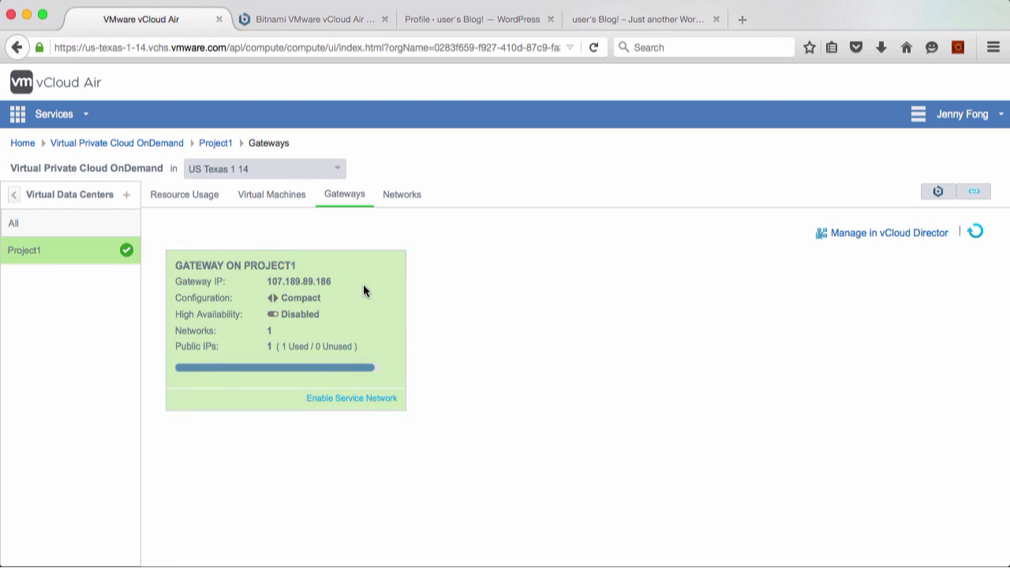
left_click(363, 289)
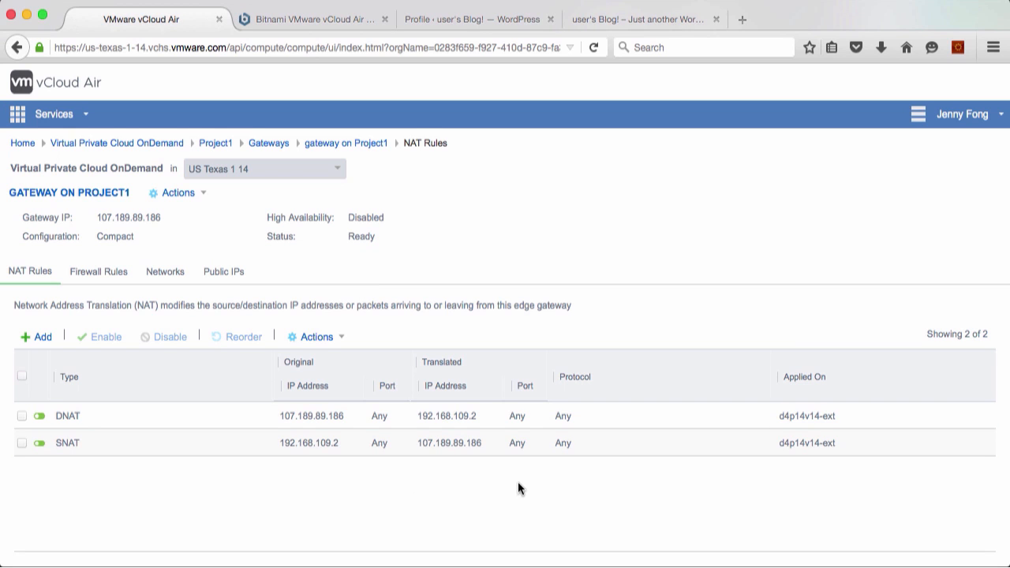
left_click(85, 271)
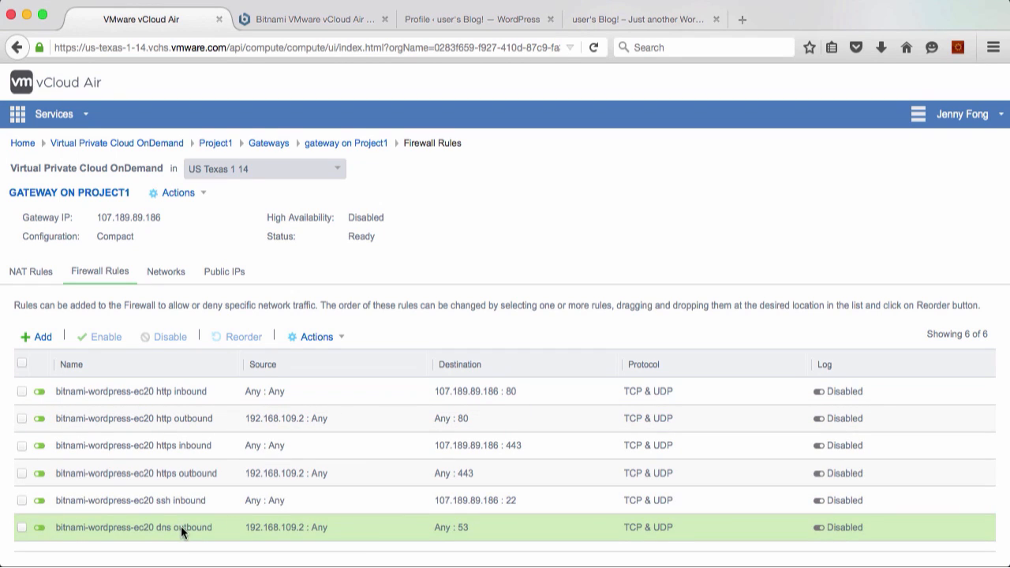
Create a new virtual data center named Project2 in Virtual Private Cloud OnDemand and dismiss the notification
left_click(147, 145)
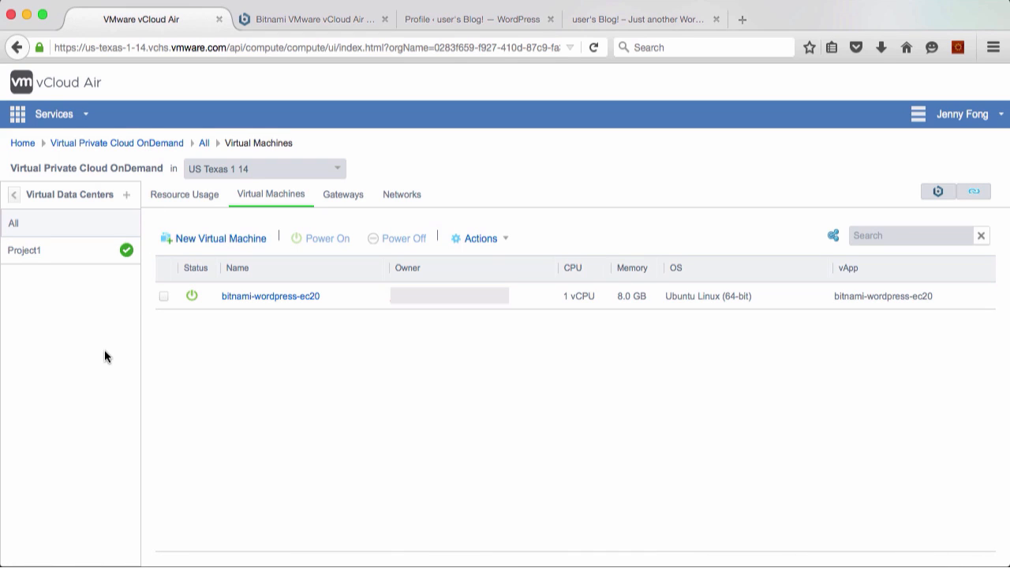
left_click(127, 195)
left_click(485, 206)
type("Project2")
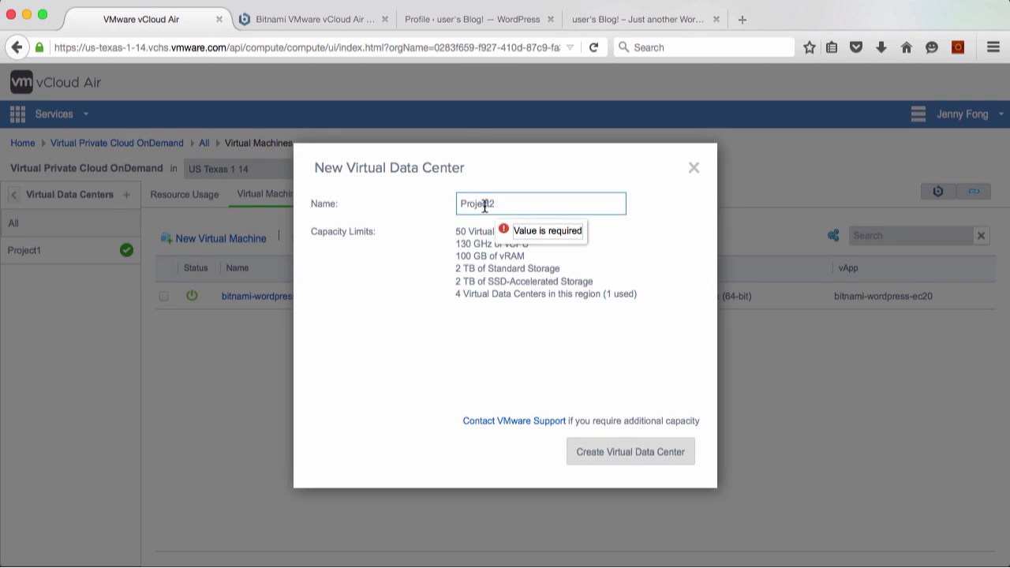
left_click(617, 454)
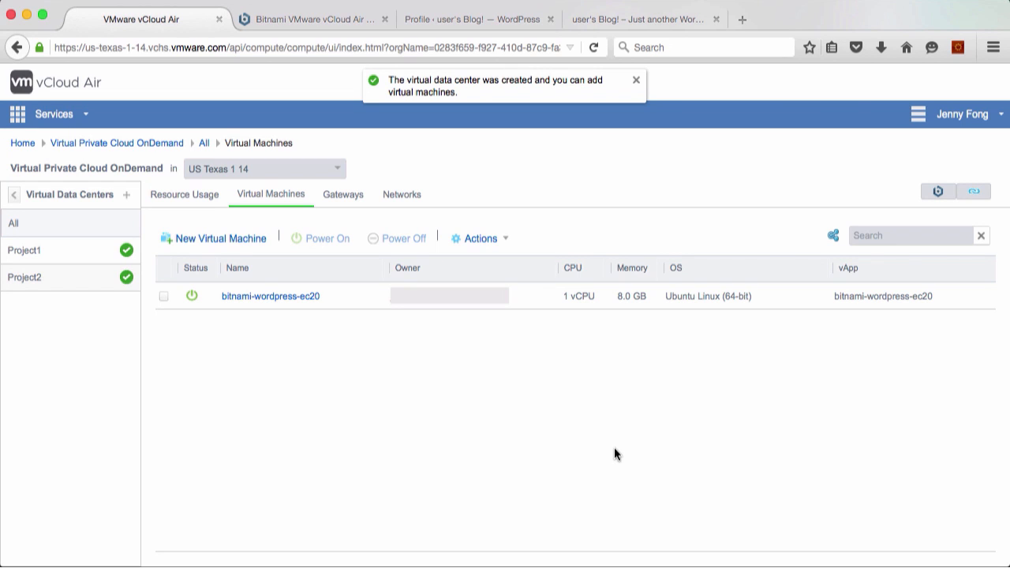
left_click(634, 81)
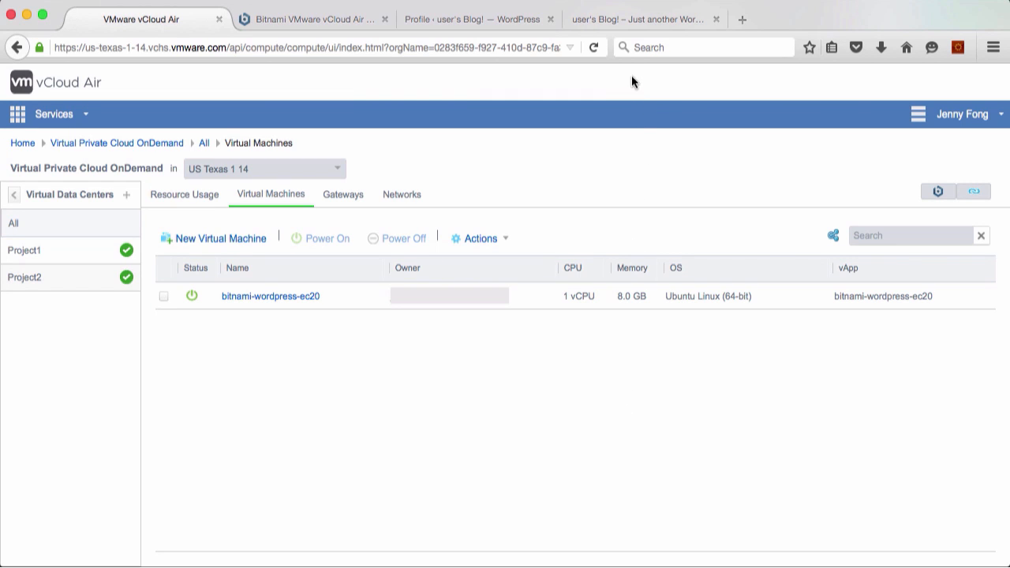
From the Project2 data center, open the Bitnami template library and launch the Tomcat image as a new virtual machine
left_click(64, 278)
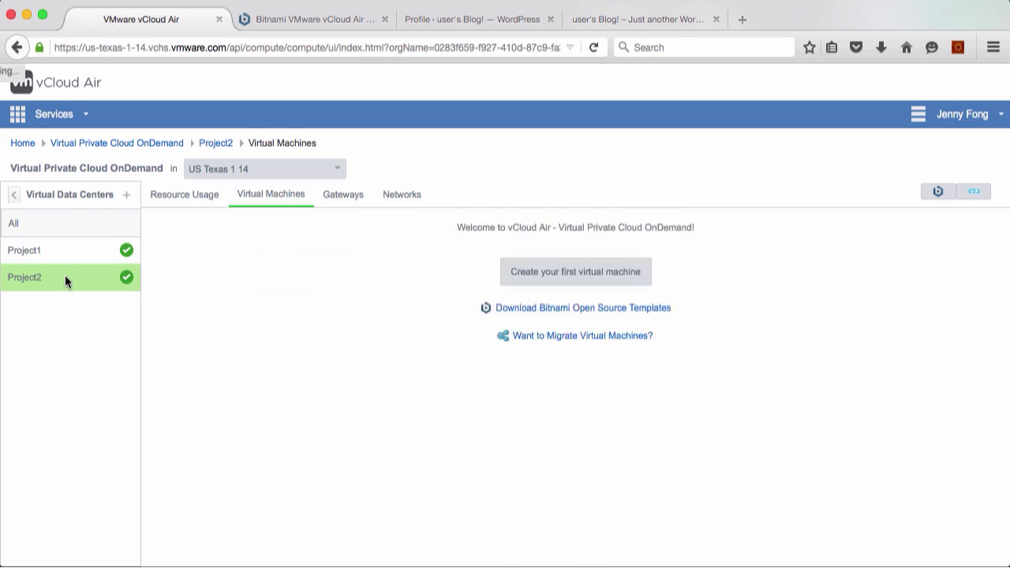
left_click(582, 308)
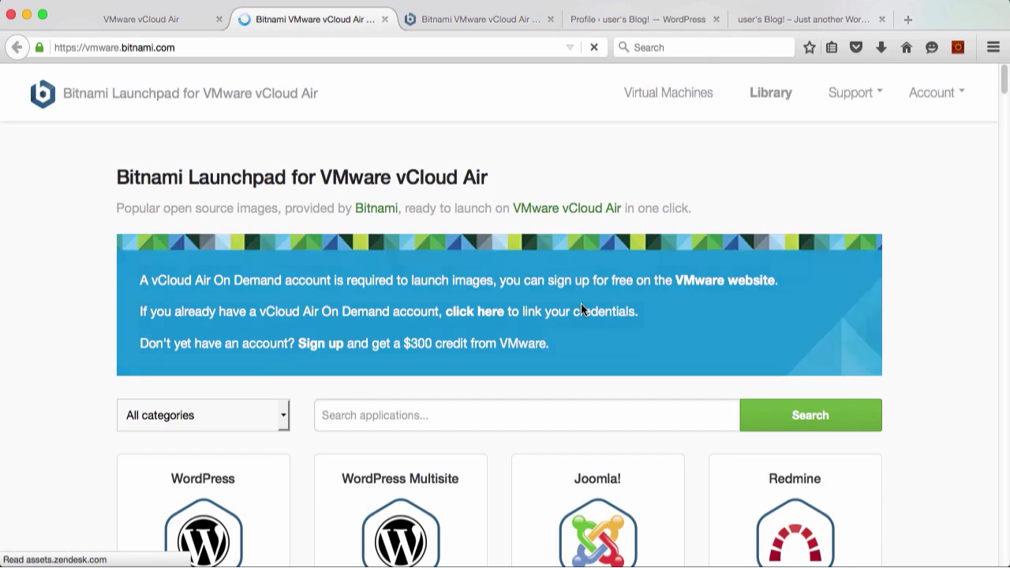
scroll(71, 430, "down", 5)
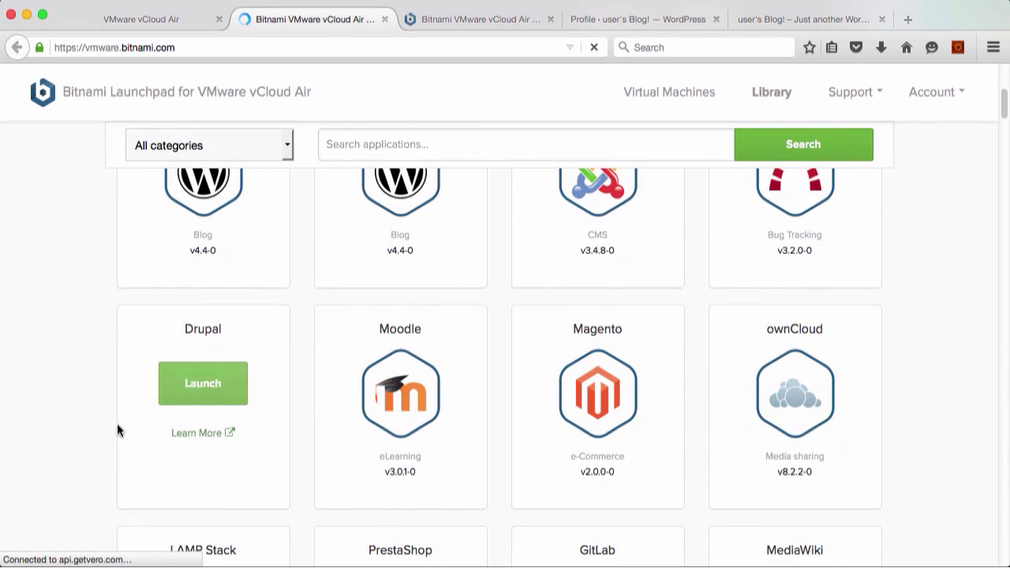
scroll(87, 426, "down", 2)
scroll(67, 429, "down", 3)
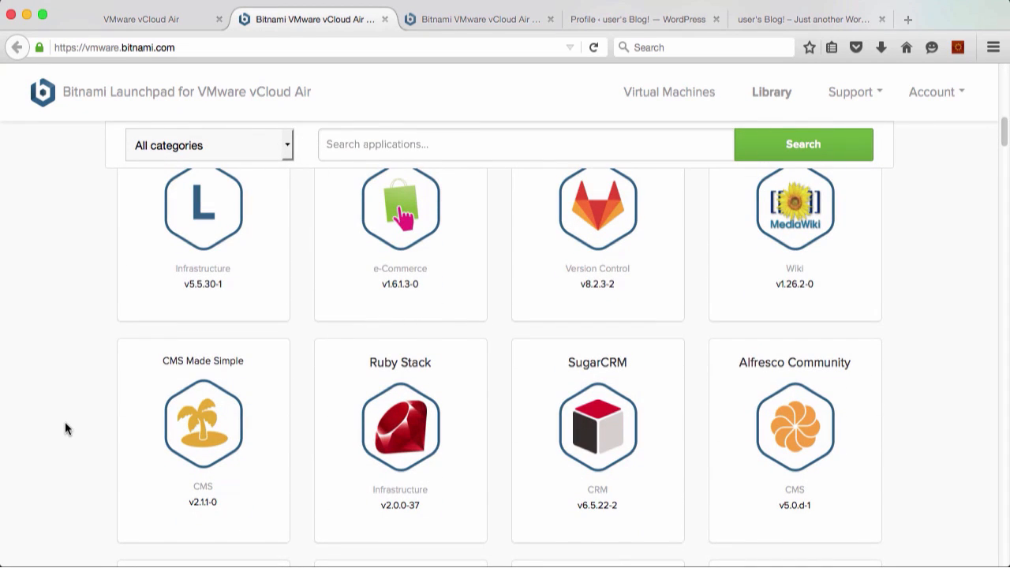
scroll(66, 428, "down", 10)
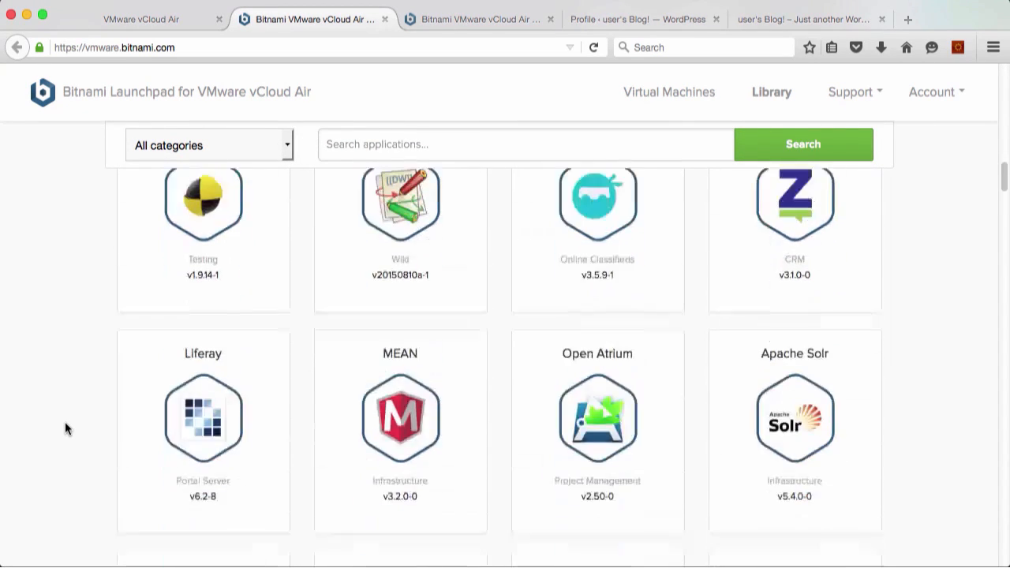
scroll(66, 428, "down", 5)
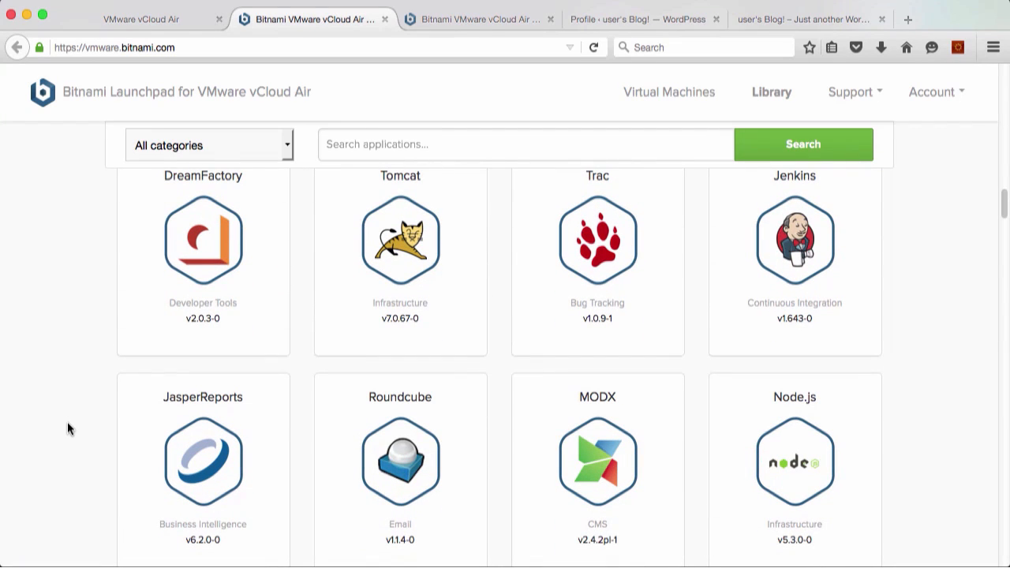
left_click(386, 243)
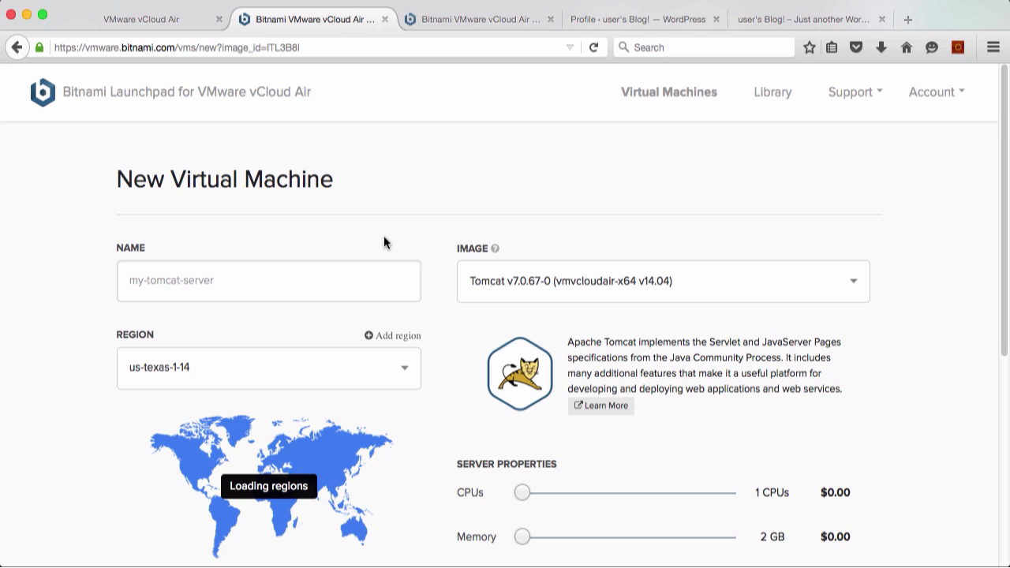
Assign the new Tomcat machine to the Project2 virtual data center
scroll(97, 374, "down", 5)
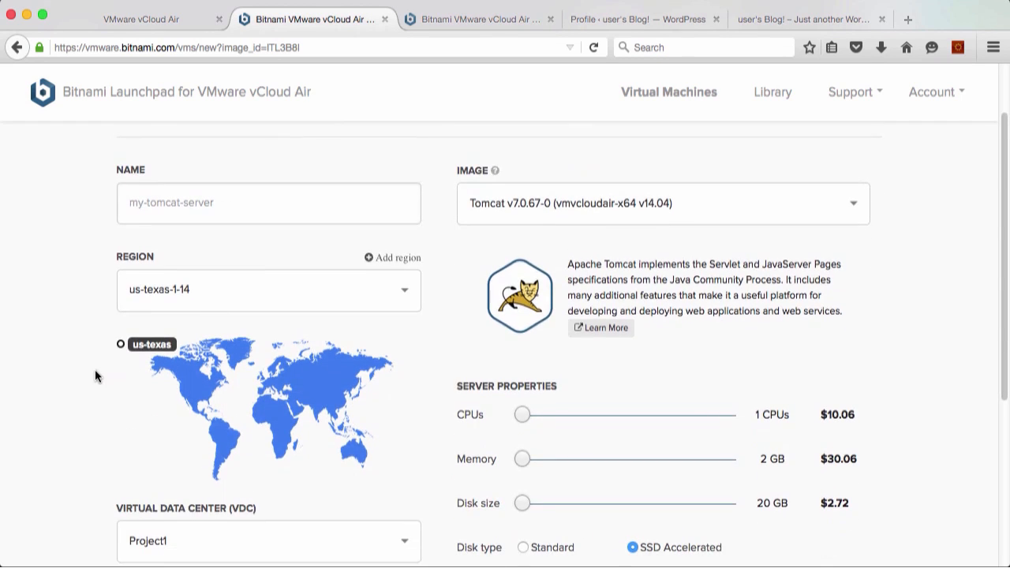
left_click(280, 344)
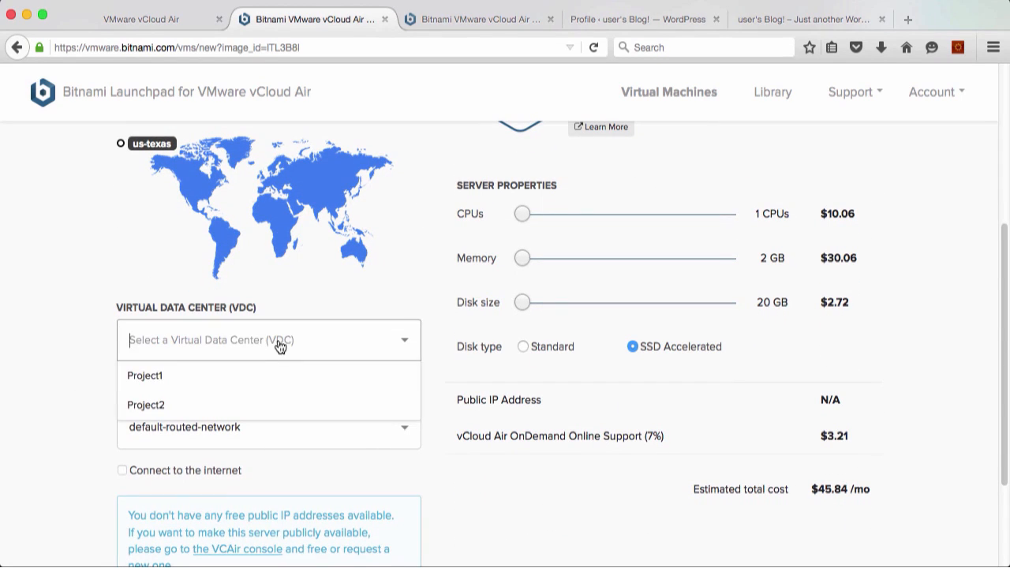
left_click(152, 404)
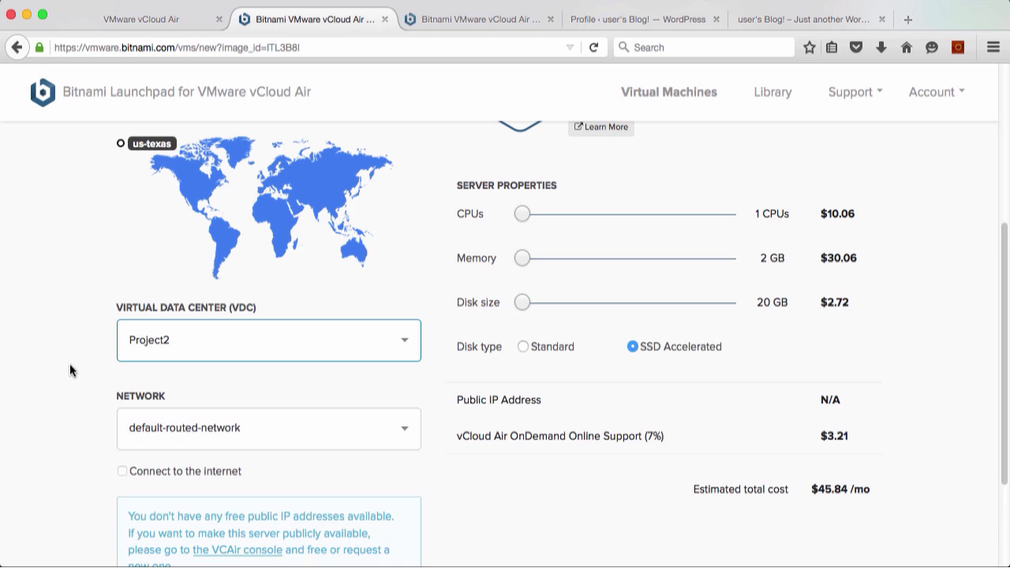
Set the Tomcat machine's disk type to Standard and create the virtual machine
scroll(68, 369, "down", 2)
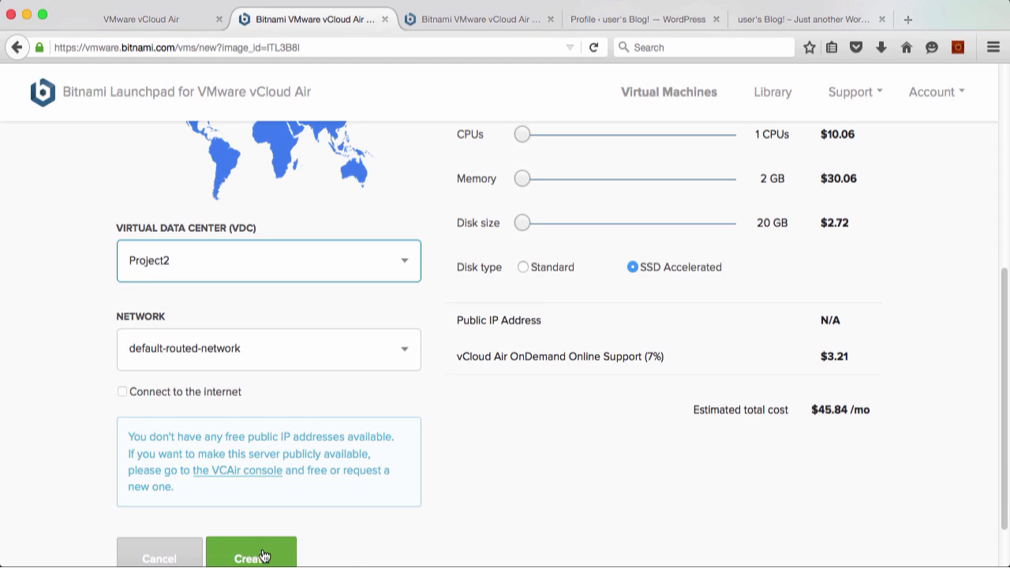
scroll(614, 320, "up", 3)
left_click(523, 365)
scroll(523, 365, "up", 1)
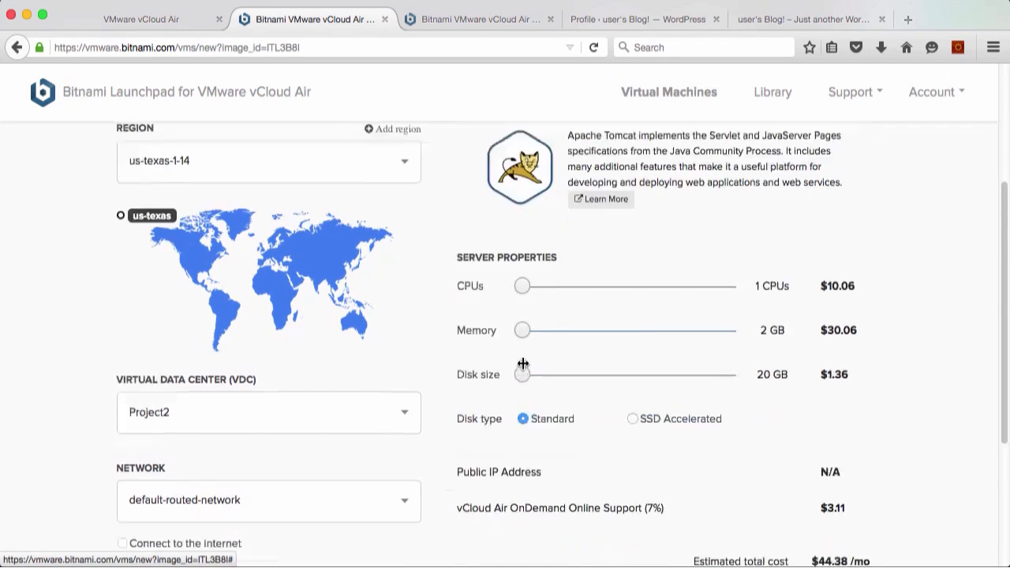
scroll(379, 355, "down", 5)
left_click(256, 500)
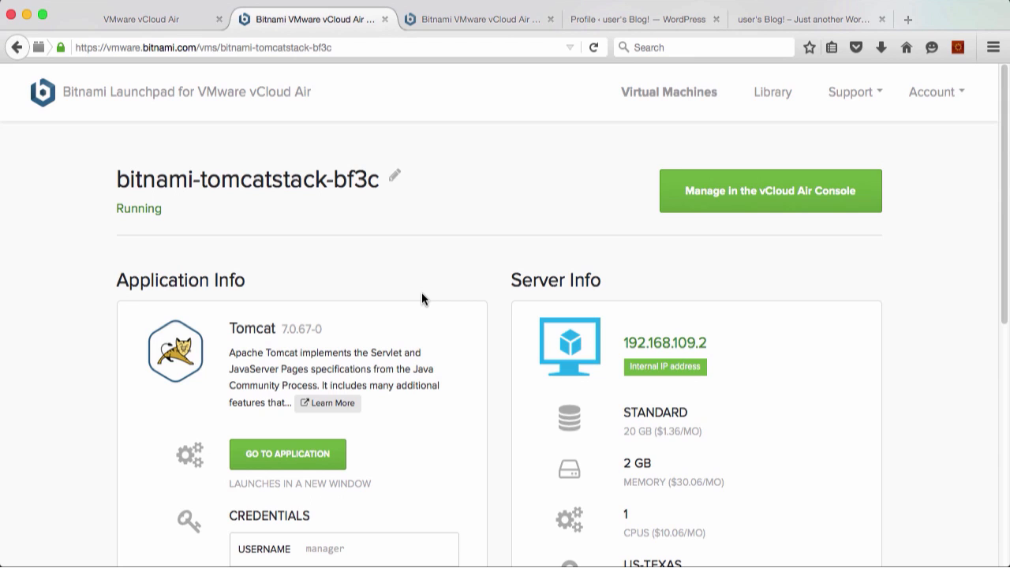
Review the Tomcat machine's server details, and list the virtual machines of all data centers in vCloud Air
scroll(422, 298, "down", 3)
scroll(399, 298, "down", 8)
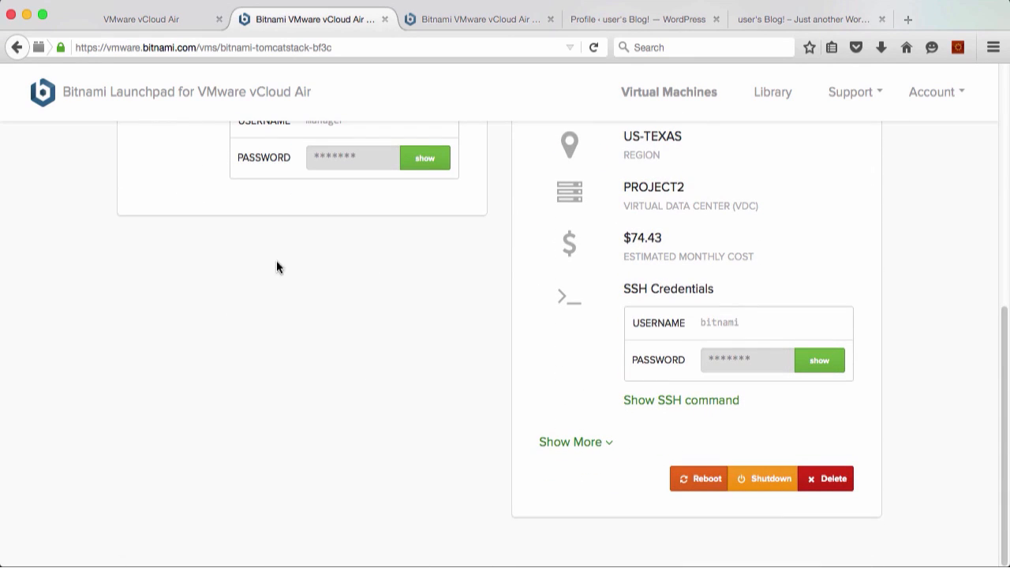
left_click(157, 20)
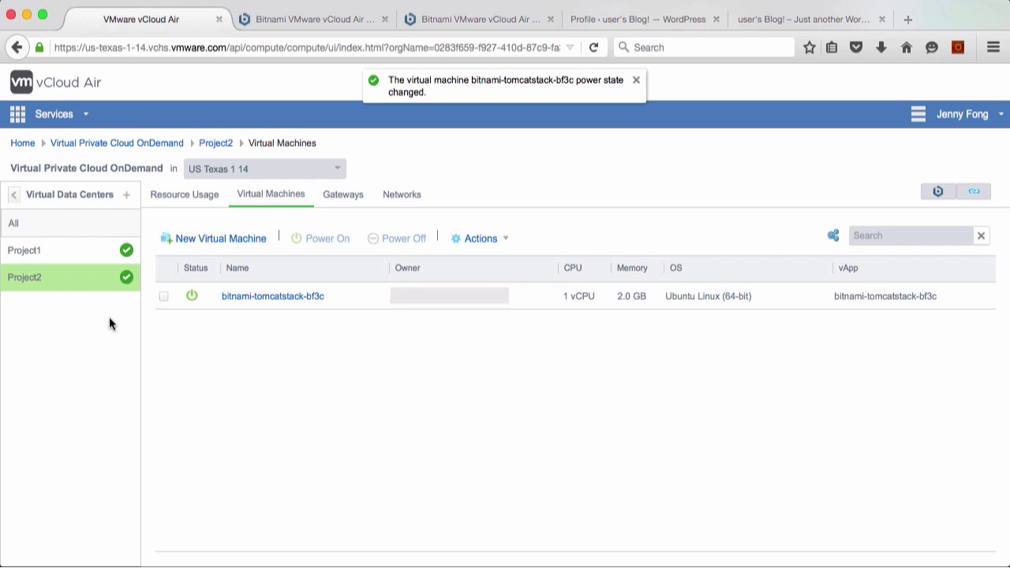
left_click(70, 223)
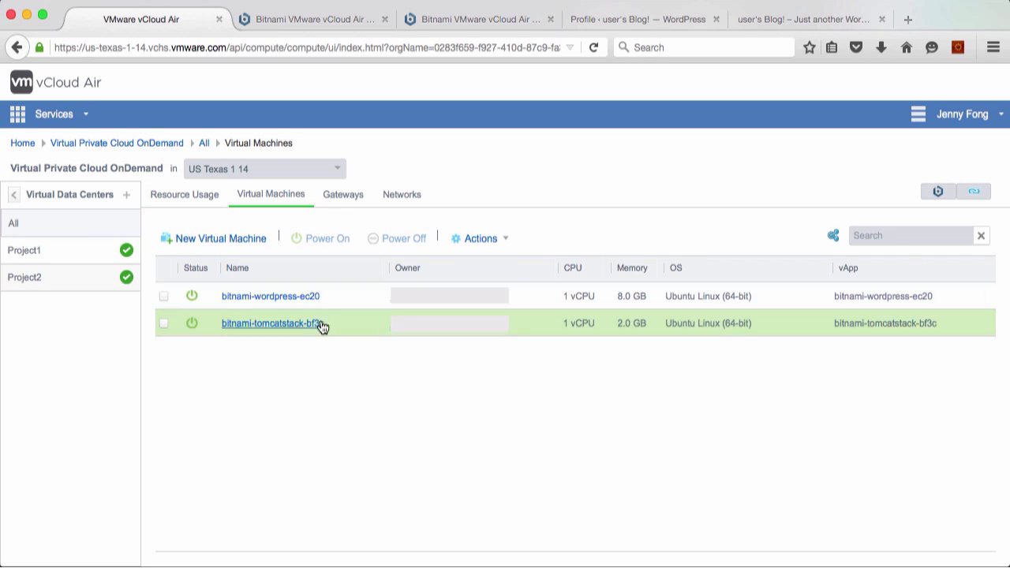
Compare the virtual machines listed under the Project1 and Project2 data centers
left_click(63, 251)
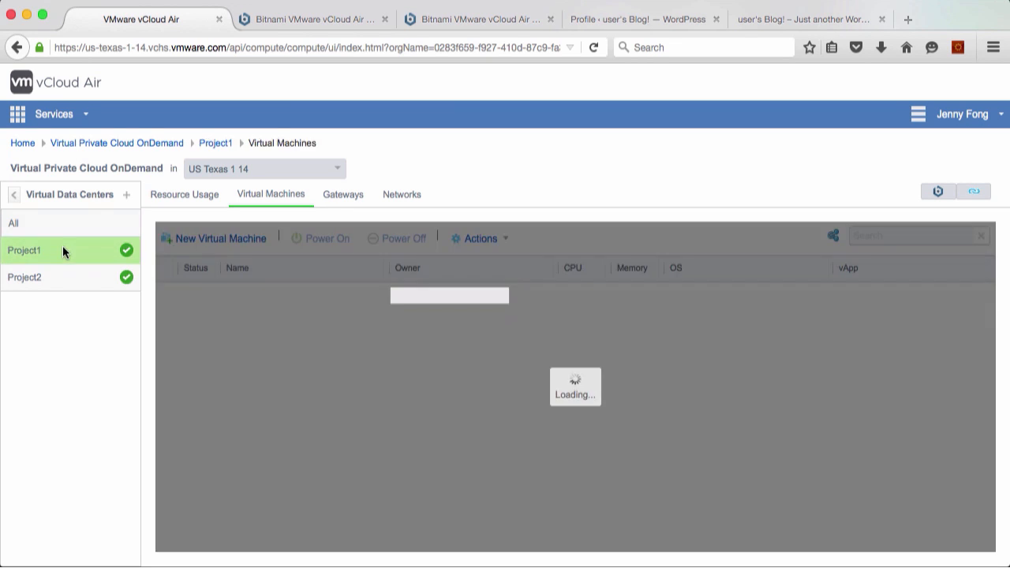
left_click(55, 281)
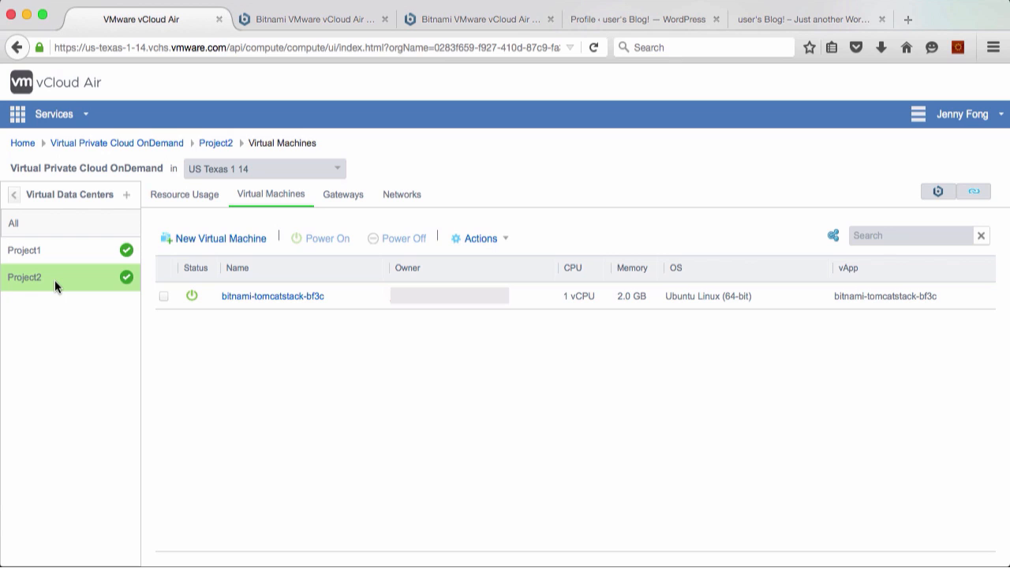
left_click(58, 251)
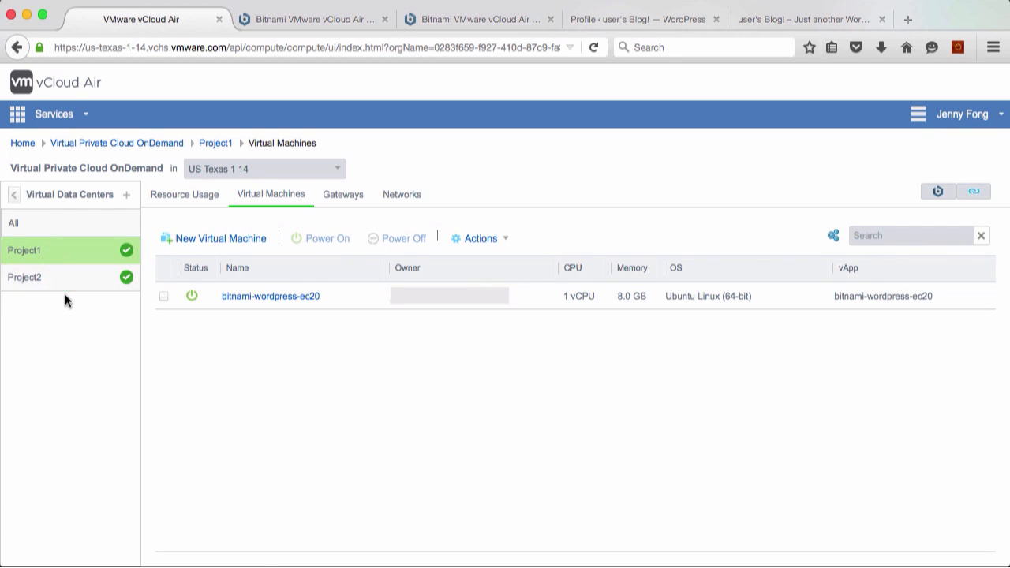
left_click(63, 284)
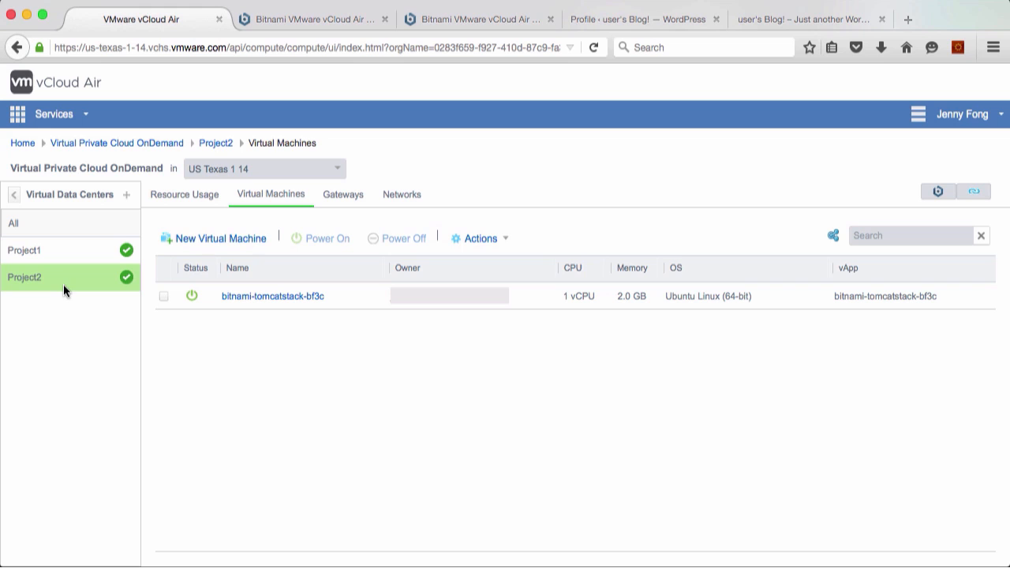
Restrict the Project2 virtual data center's VDC permissions to Only me and save the change
right_click(60, 277)
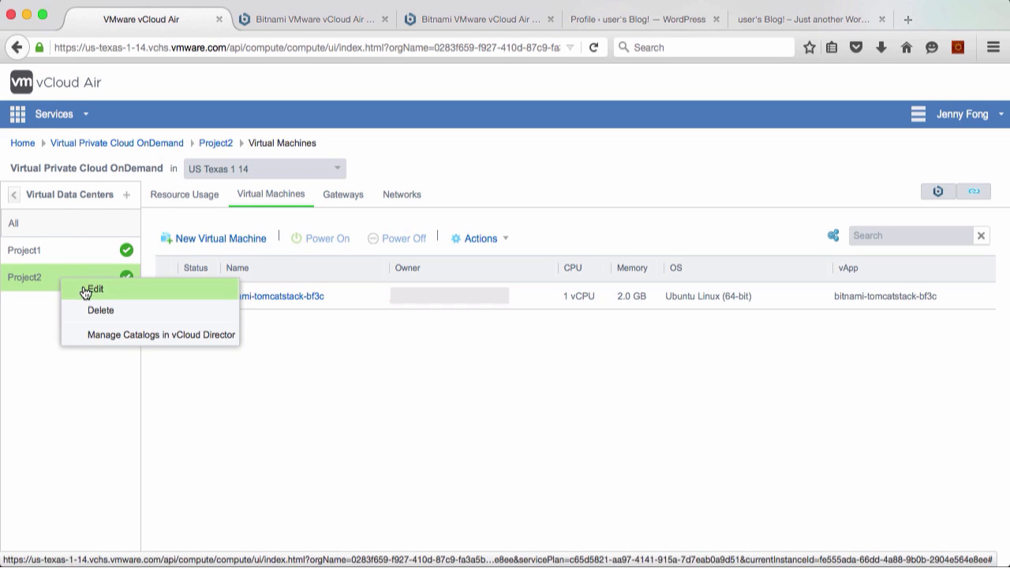
left_click(83, 287)
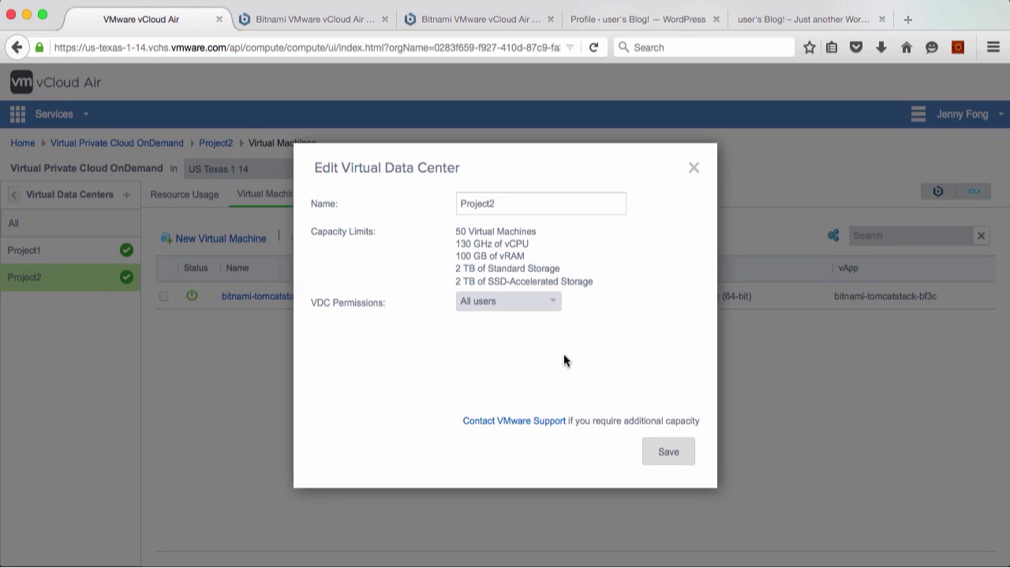
left_click(552, 303)
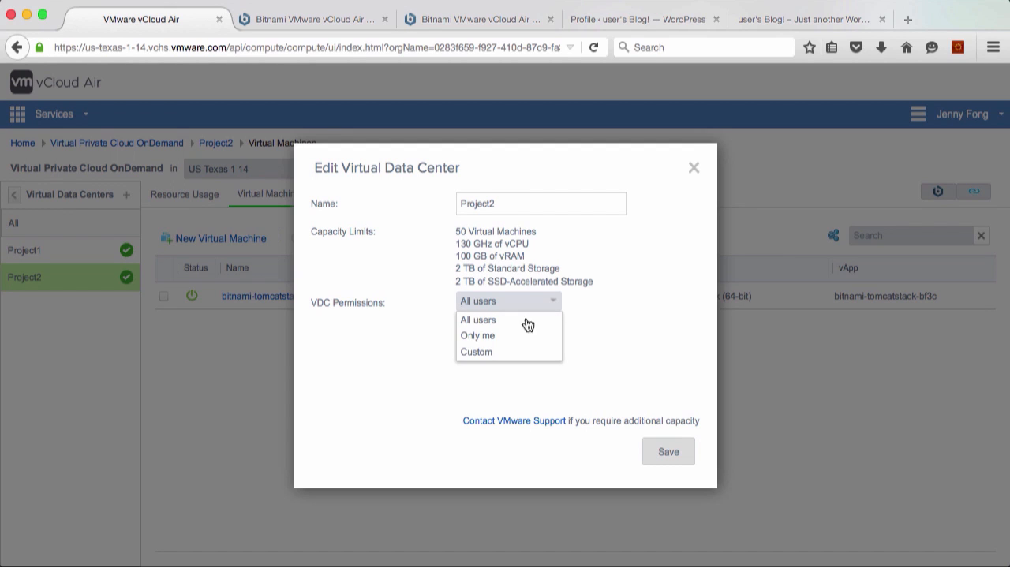
left_click(482, 337)
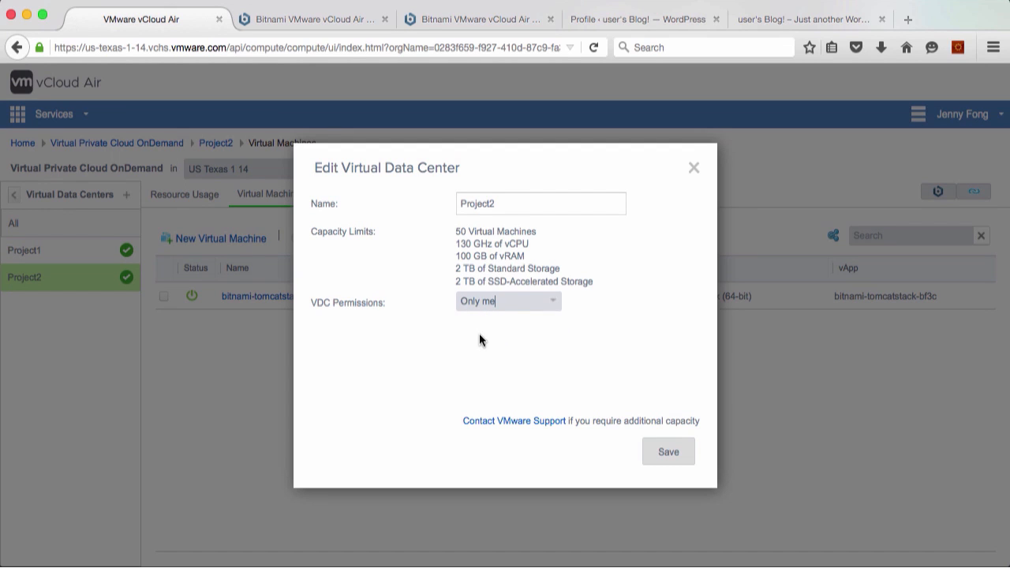
left_click(663, 452)
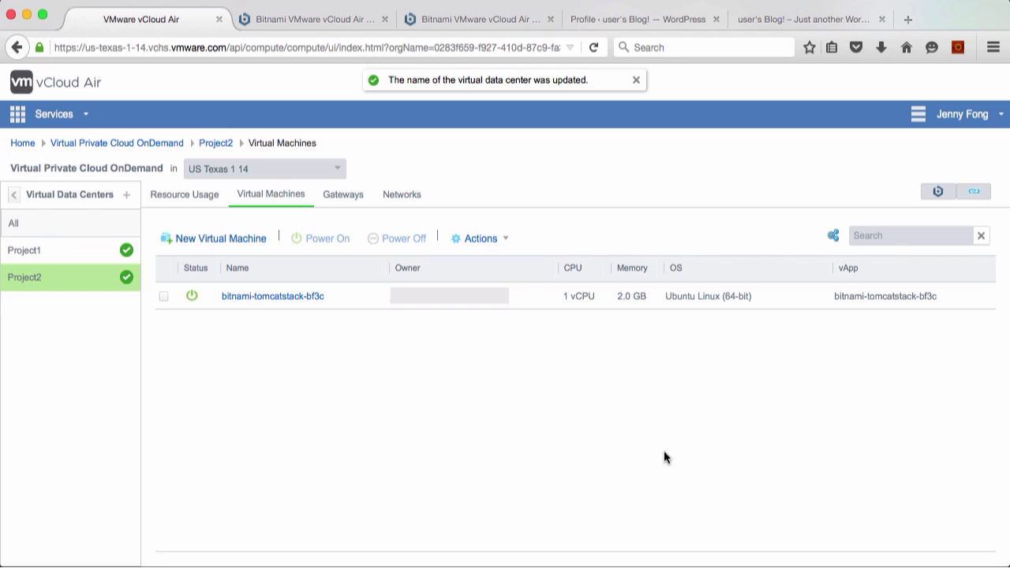
Set the Project1 virtual data center's VDC permissions to Custom and open its user selection for editing
left_click(51, 250)
right_click(51, 250)
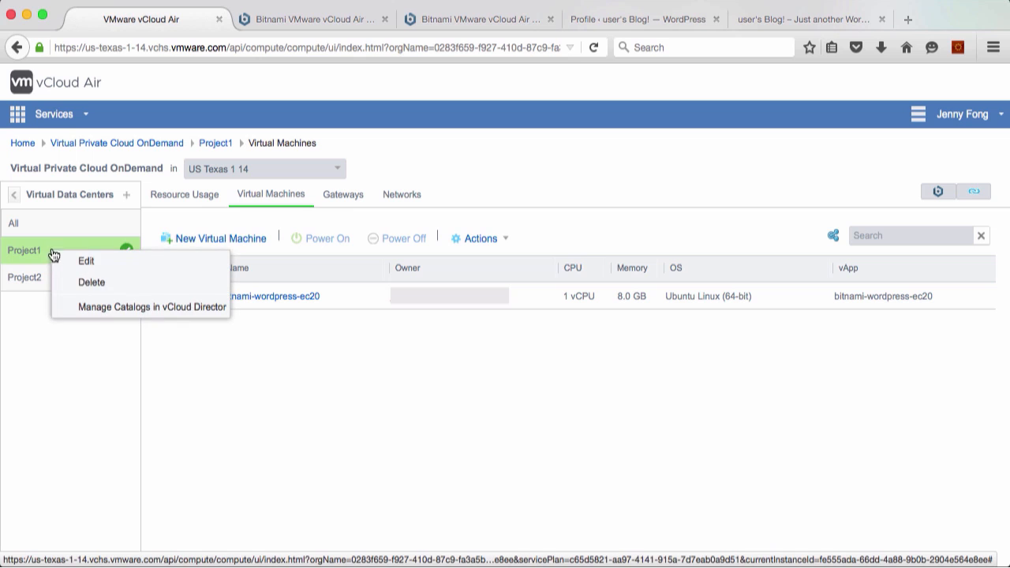
left_click(82, 260)
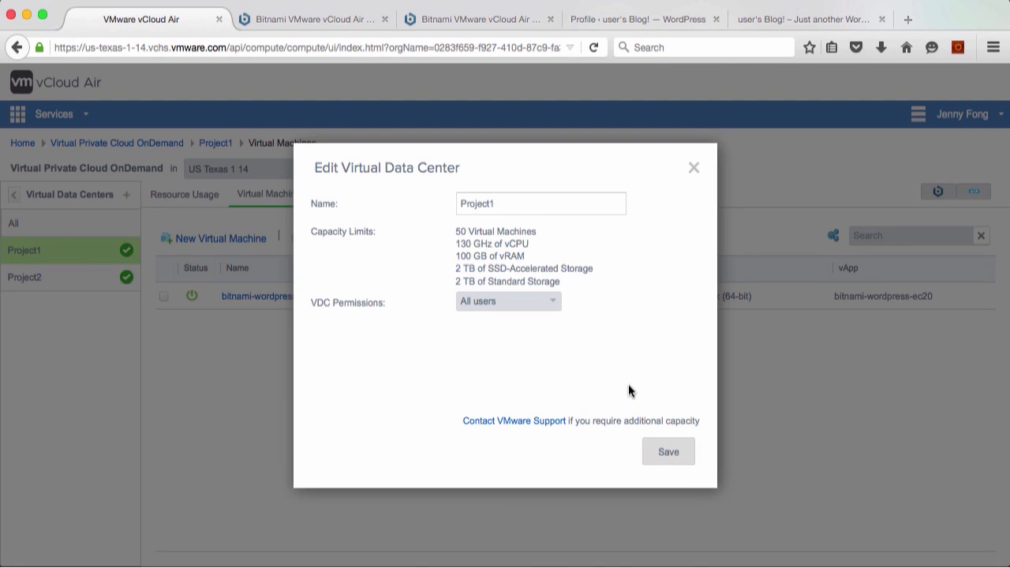
left_click(548, 302)
left_click(510, 352)
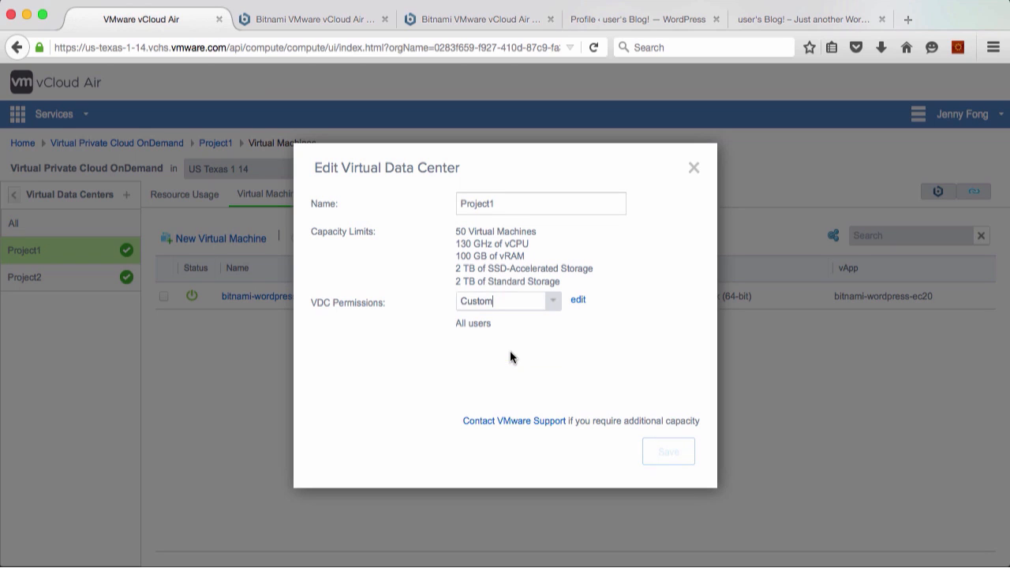
left_click(578, 300)
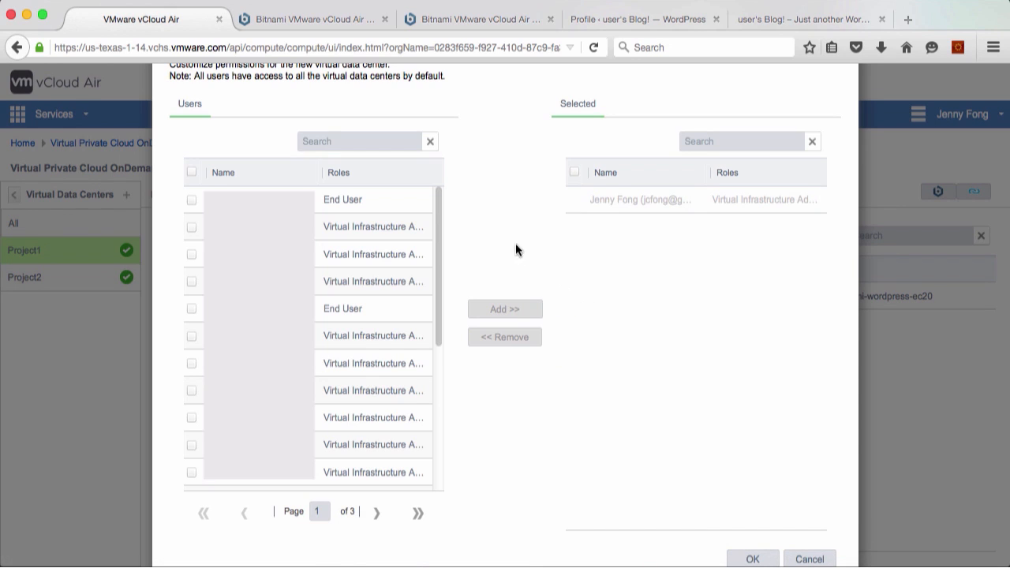
Search the user list for vcatech and add the matching infrastructure administrator to Project1's selected users
left_click(390, 141)
type("vmware")
key("Return")
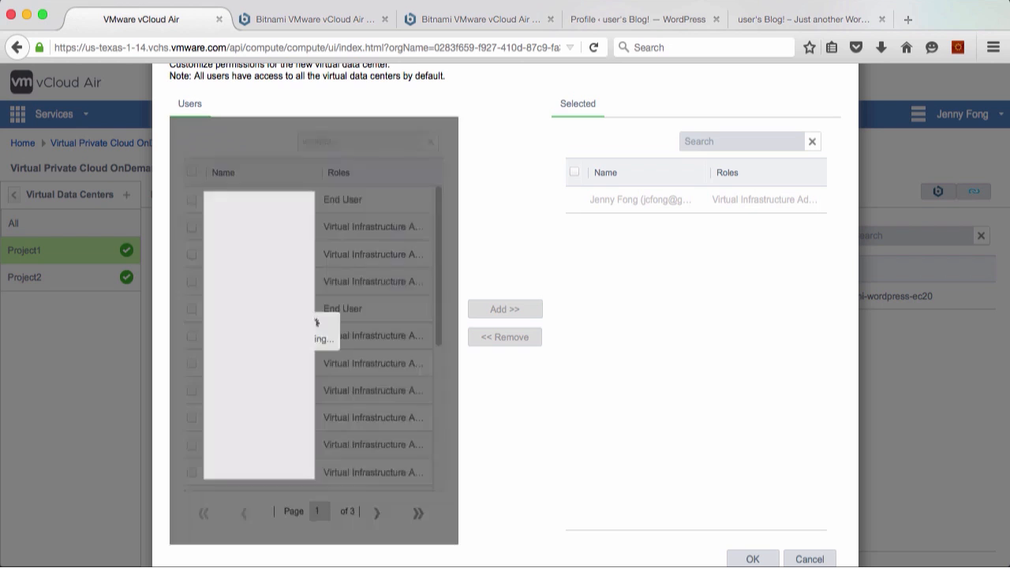
left_click(190, 199)
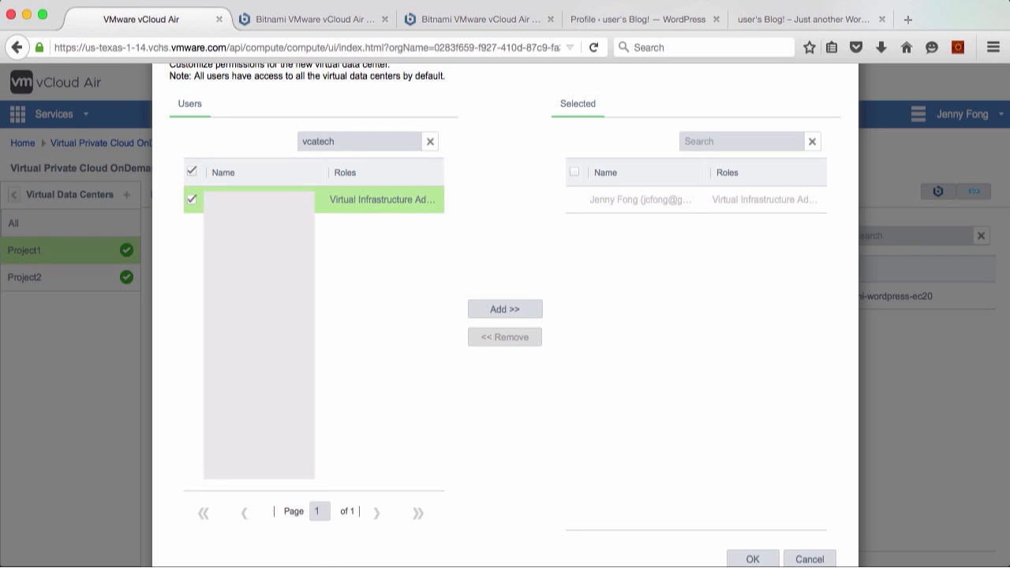
left_click(494, 309)
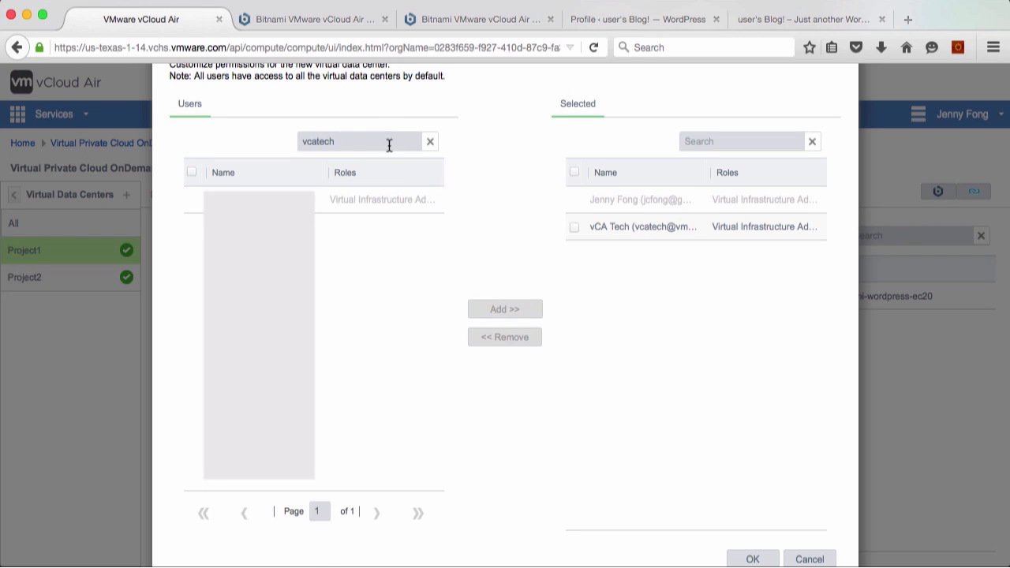
Clear the user search, find an Account Administrator by first name, and add that user to Project1's selected users
left_click(427, 142)
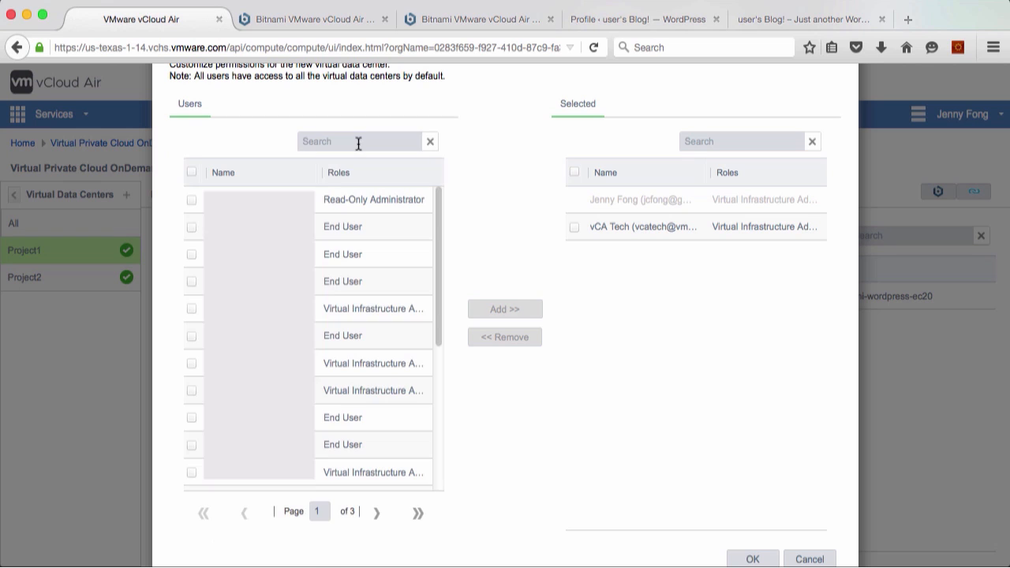
type("George")
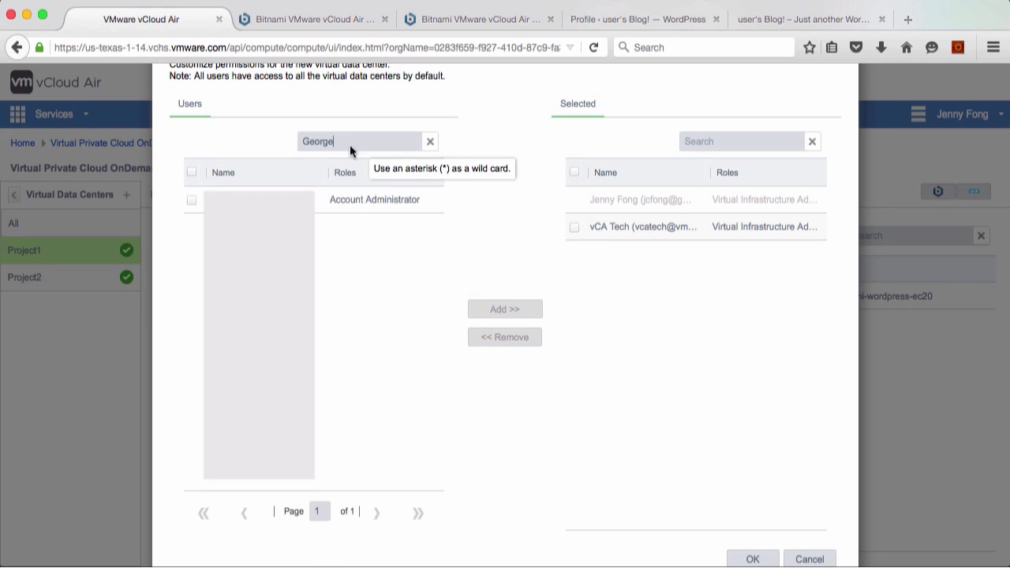
left_click(192, 199)
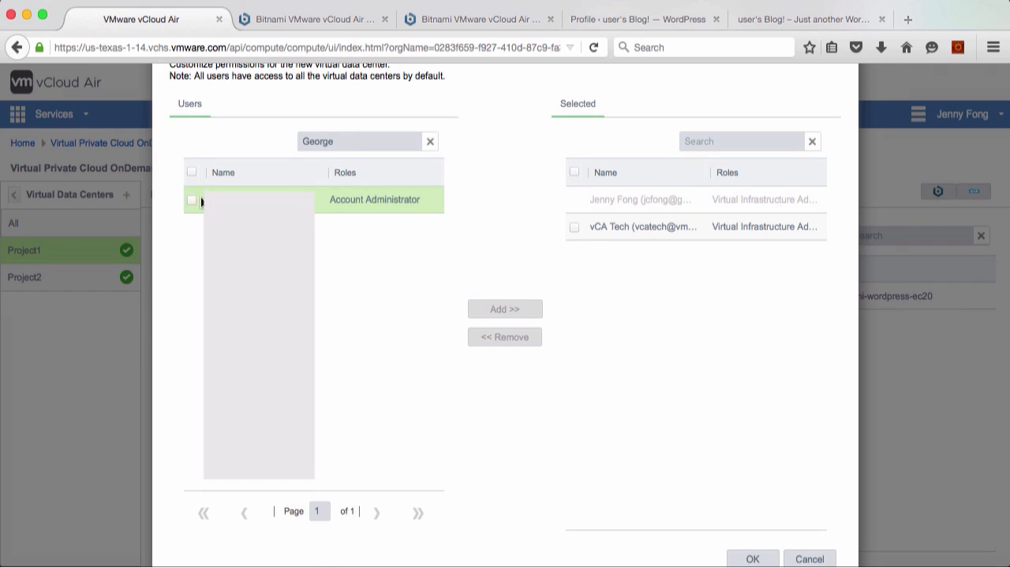
left_click(504, 311)
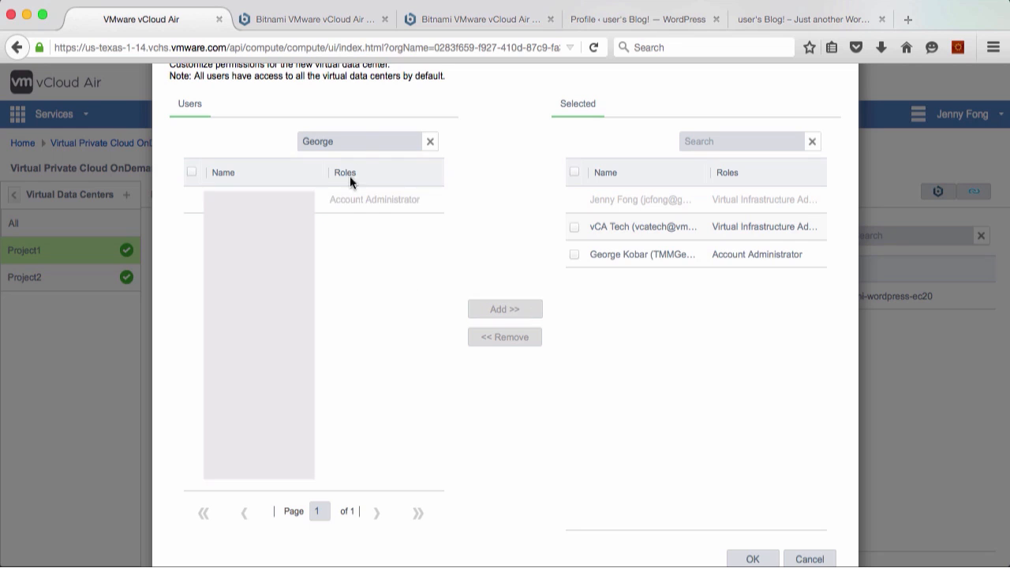
Find a second Account Administrator by first name, add that user to Project1's selected users, and save the custom permissions
left_click_drag(355, 140, 181, 139)
type("David")
left_click(191, 254)
left_click(495, 316)
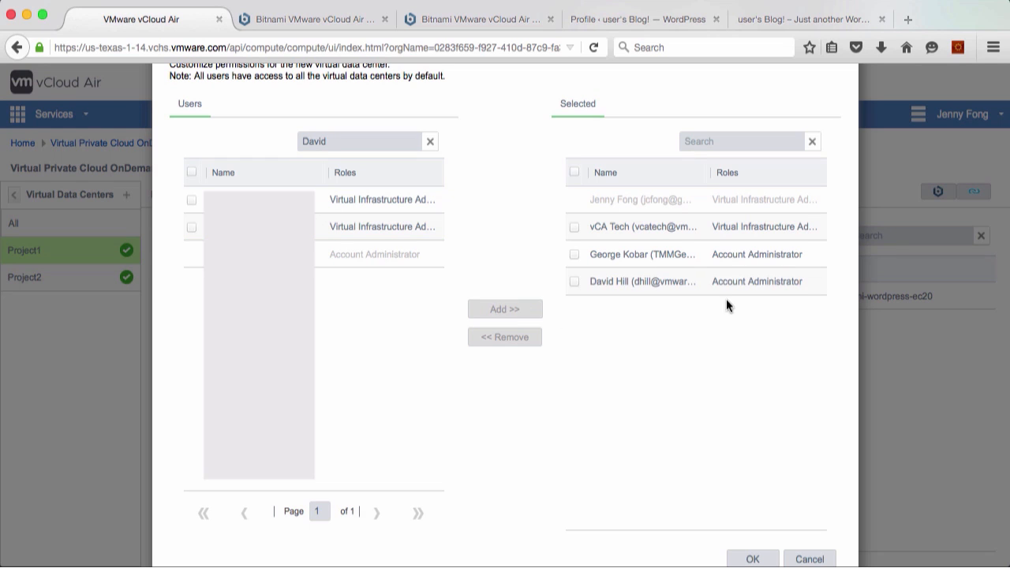
left_click(752, 559)
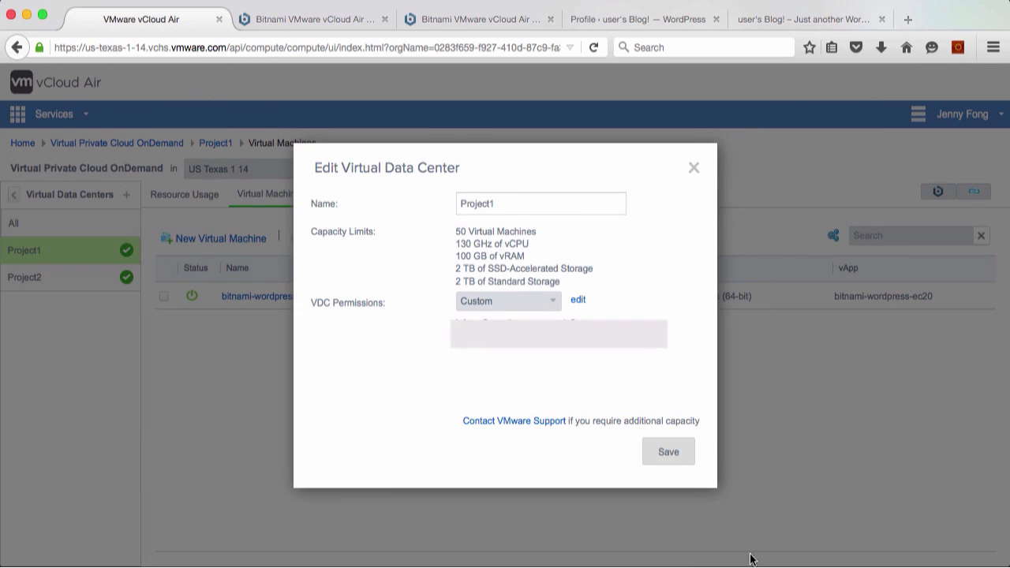
left_click(670, 455)
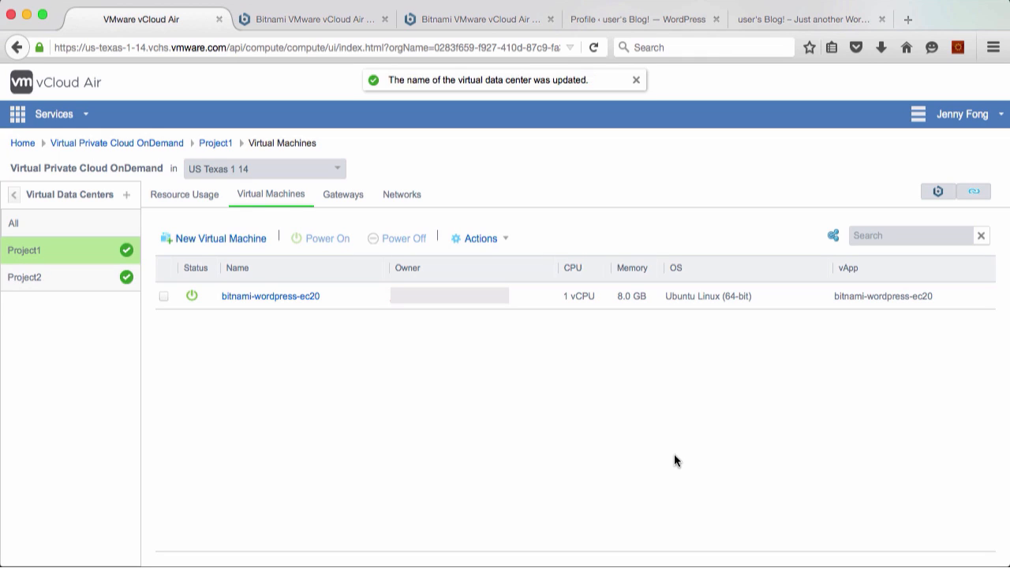